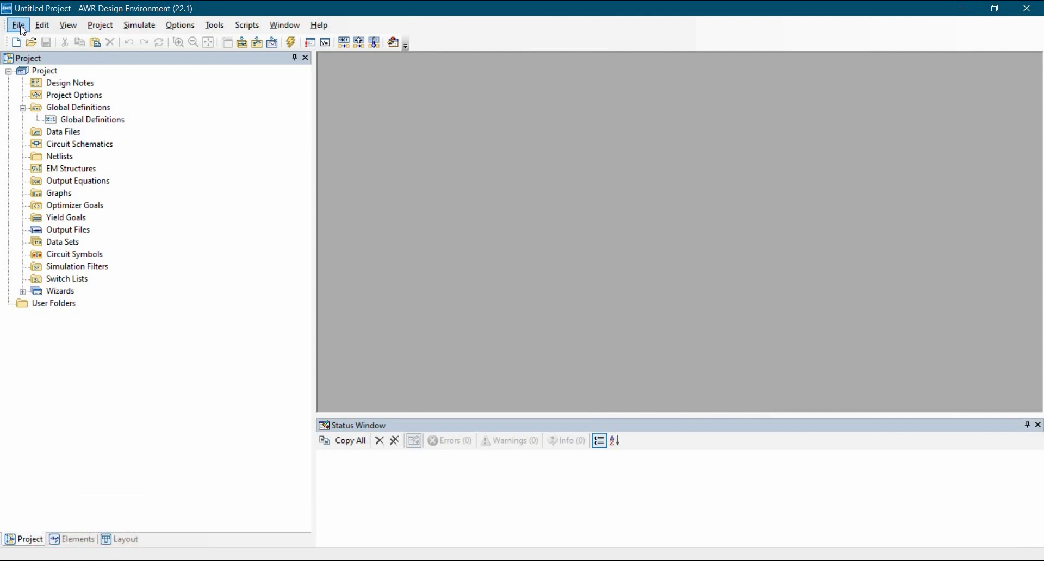
# Open the project microstrip_imp.emp from the Tutorial-17 folder inside the AWR folder on the desktop.
pyautogui.click(20, 27)
pyautogui.click(54, 70)
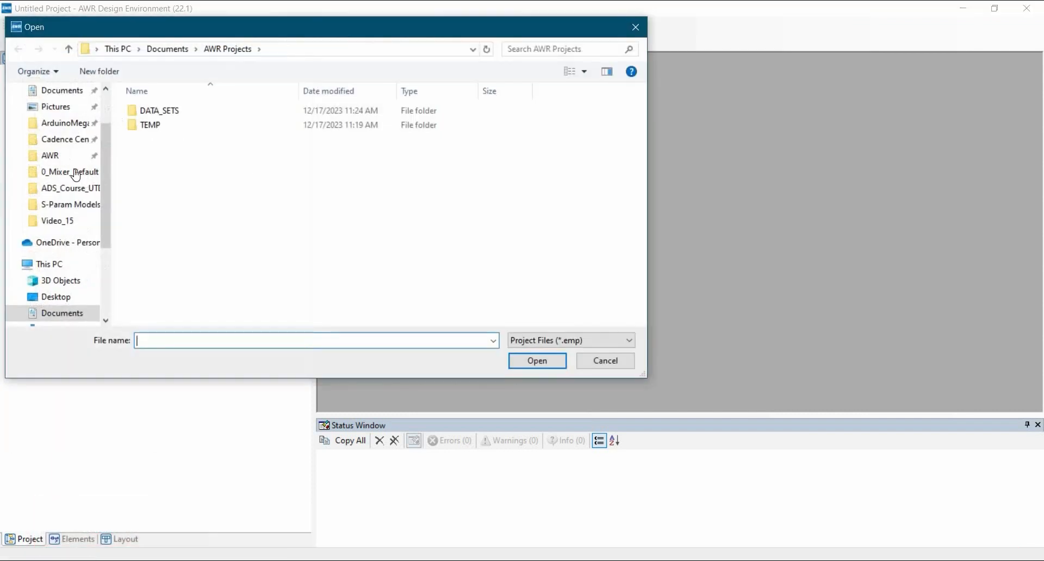
pyautogui.click(79, 156)
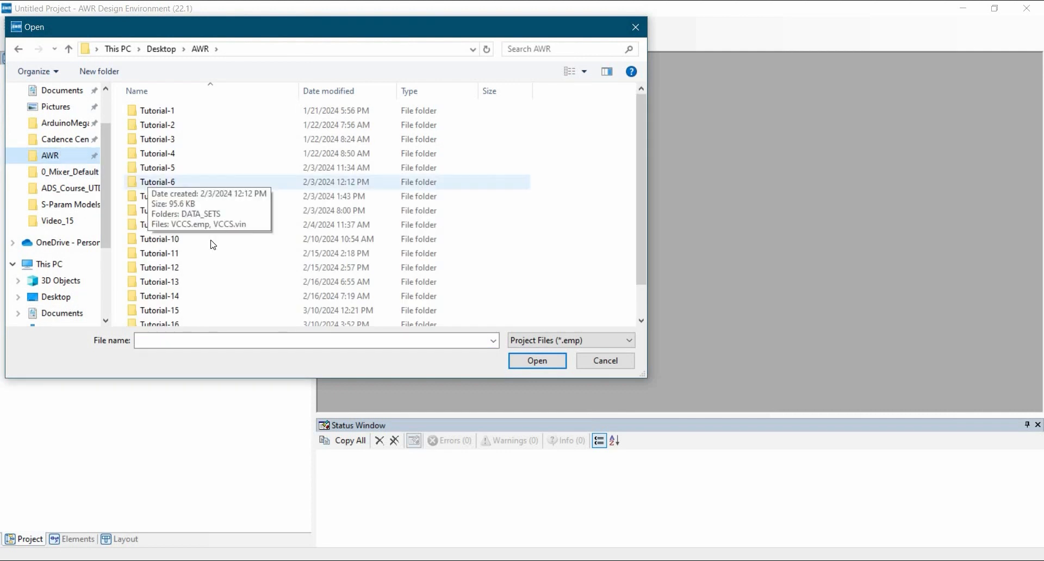
pyautogui.scroll(-1, 198, 300)
pyautogui.doubleClick(189, 305)
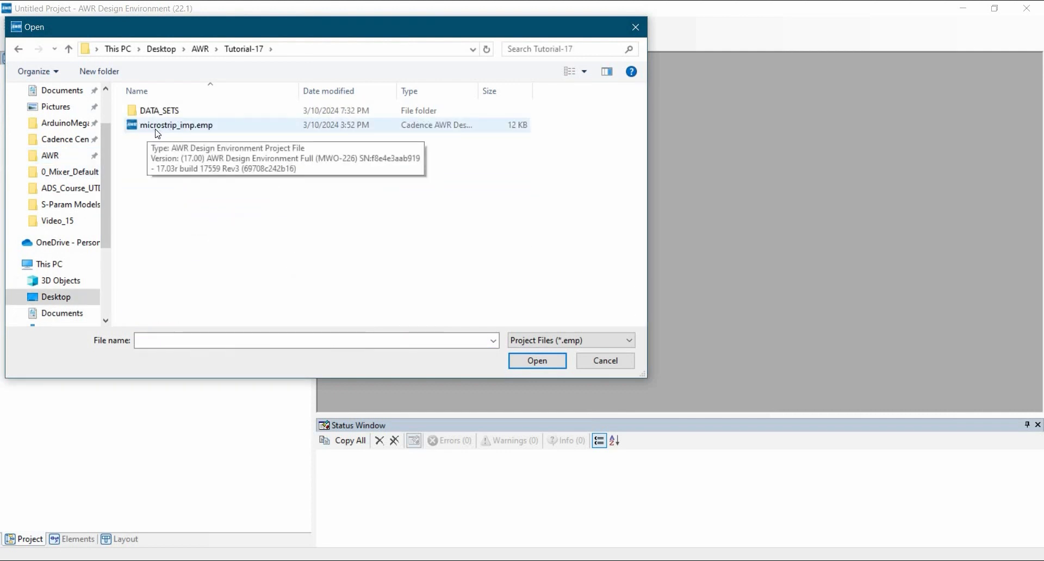
pyautogui.click(156, 129)
pyautogui.click(518, 364)
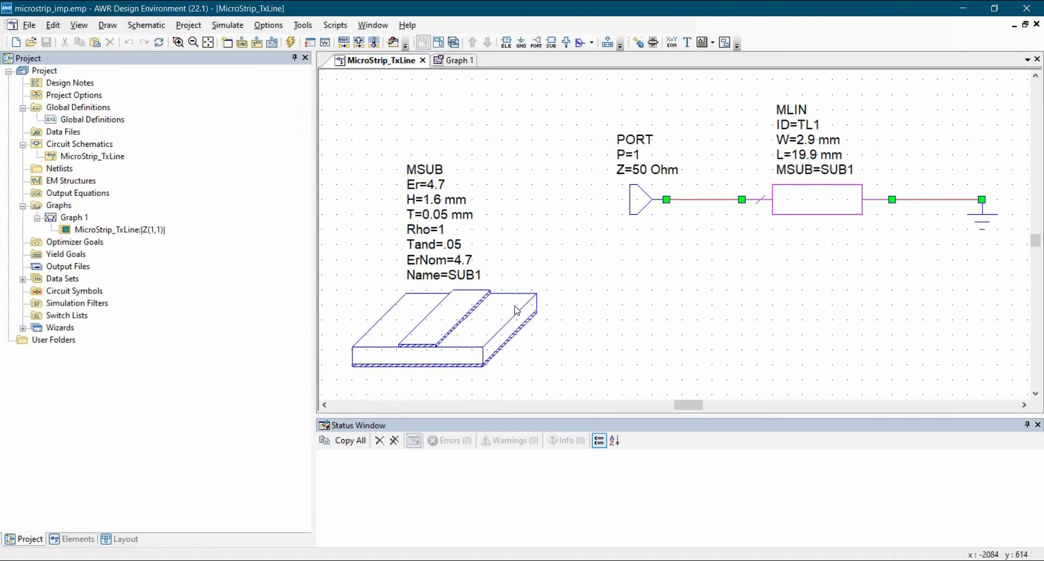
# Add the variable equation W=1 to the schematic in the empty area above the MSUB substrate.
pyautogui.rightClick(657, 269)
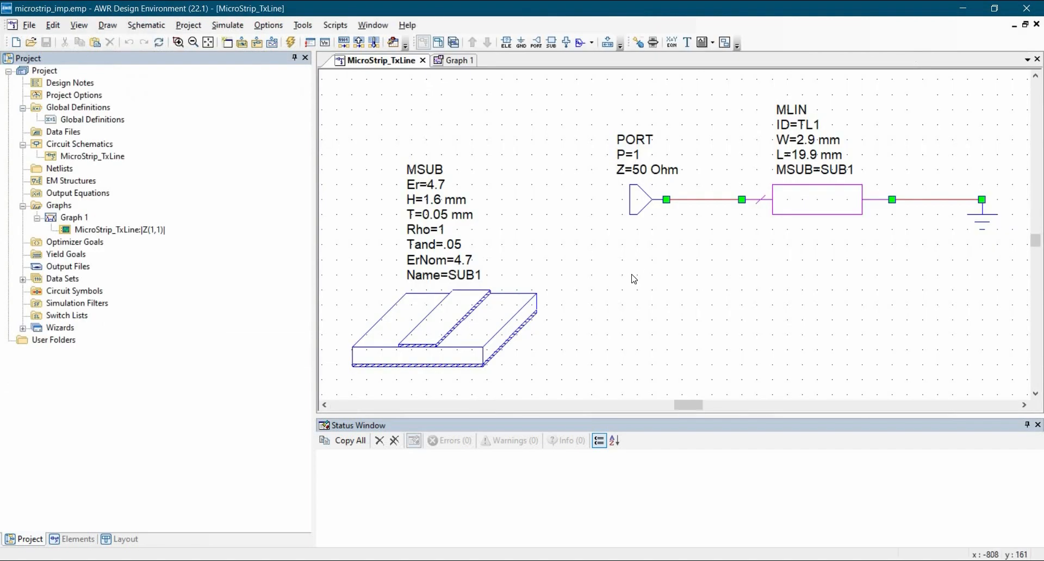
pyautogui.click(563, 248)
pyautogui.scroll(-1, 691, 288)
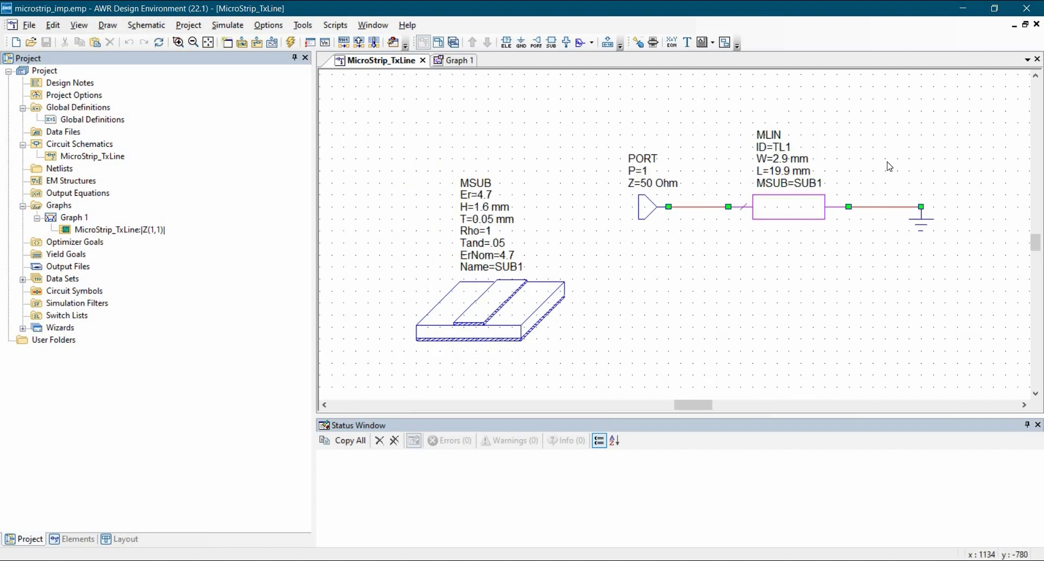
pyautogui.click(672, 42)
pyautogui.write('W=1')
pyautogui.click(569, 150)
# Set the width parameter of the MLIN line TL1 to the variable W.
pyautogui.doubleClick(783, 160)
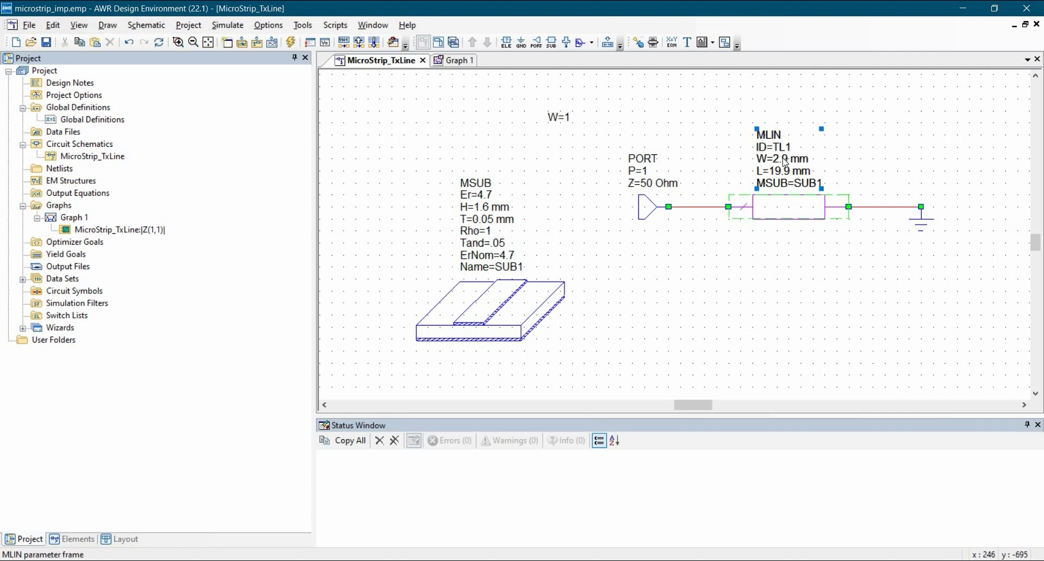
pyautogui.write('W')
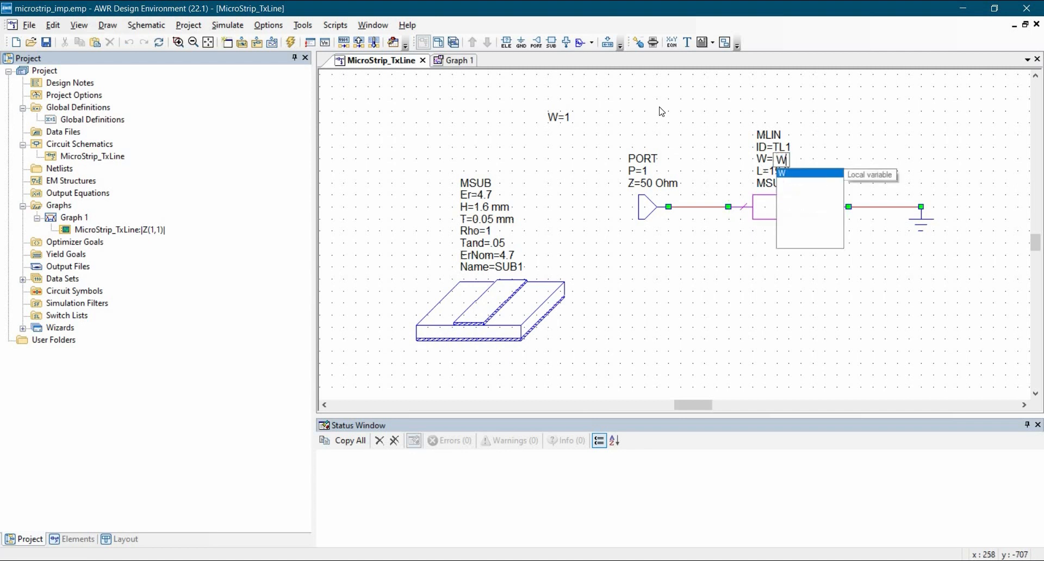
pyautogui.click(928, 139)
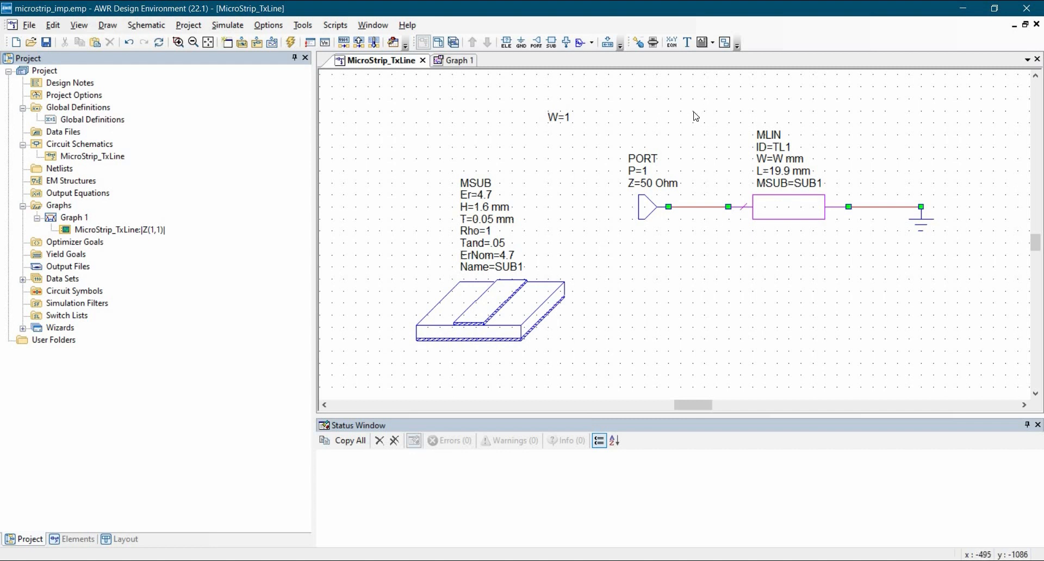
# Add a SWPVAR swept variable control element and place it below the transmission line circuit.
pyautogui.hotkey('ctrl', 'l')
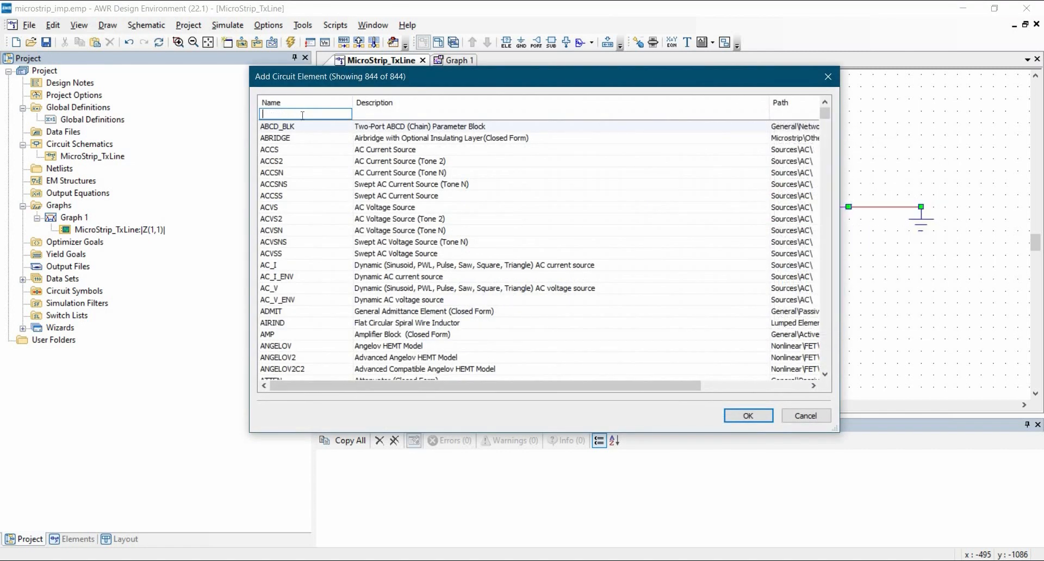
pyautogui.write('SWP')
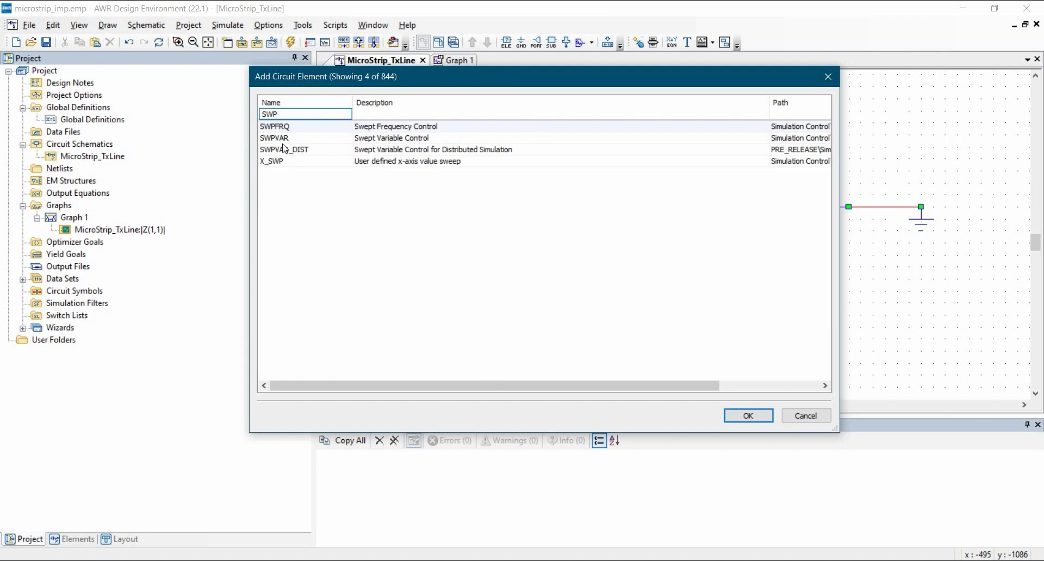
pyautogui.click(367, 140)
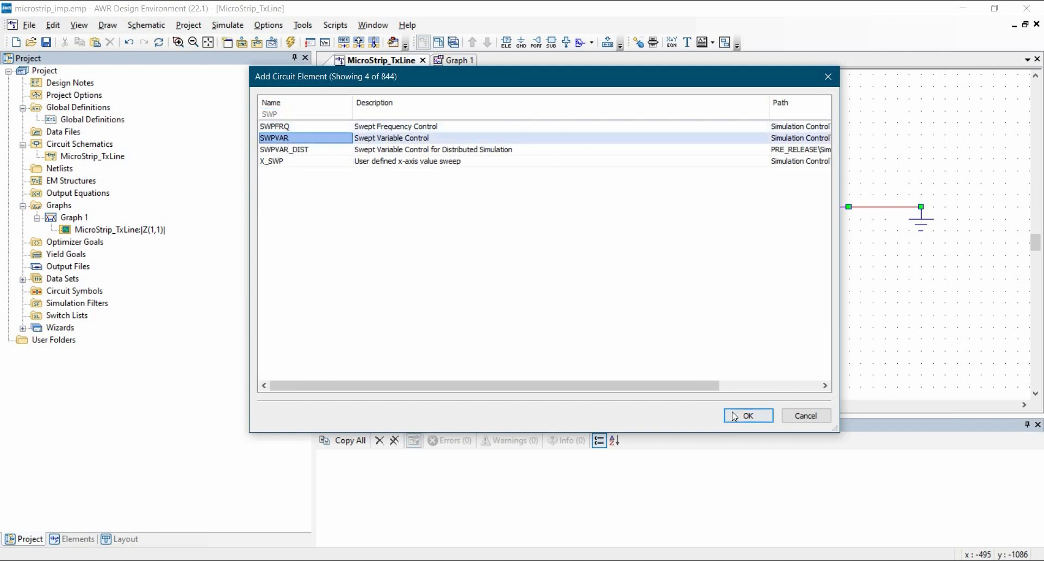
pyautogui.click(747, 415)
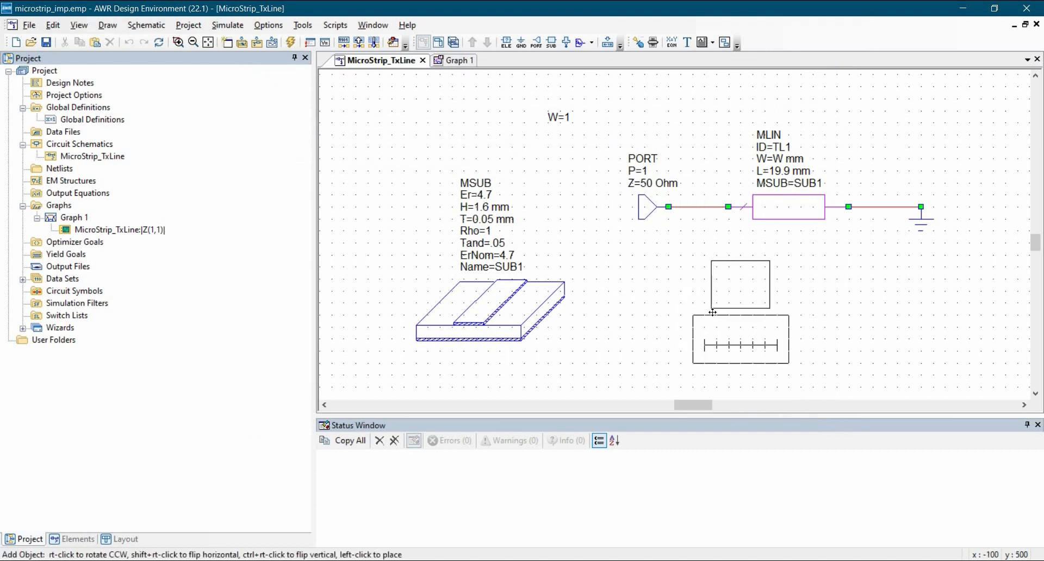
pyautogui.click(851, 336)
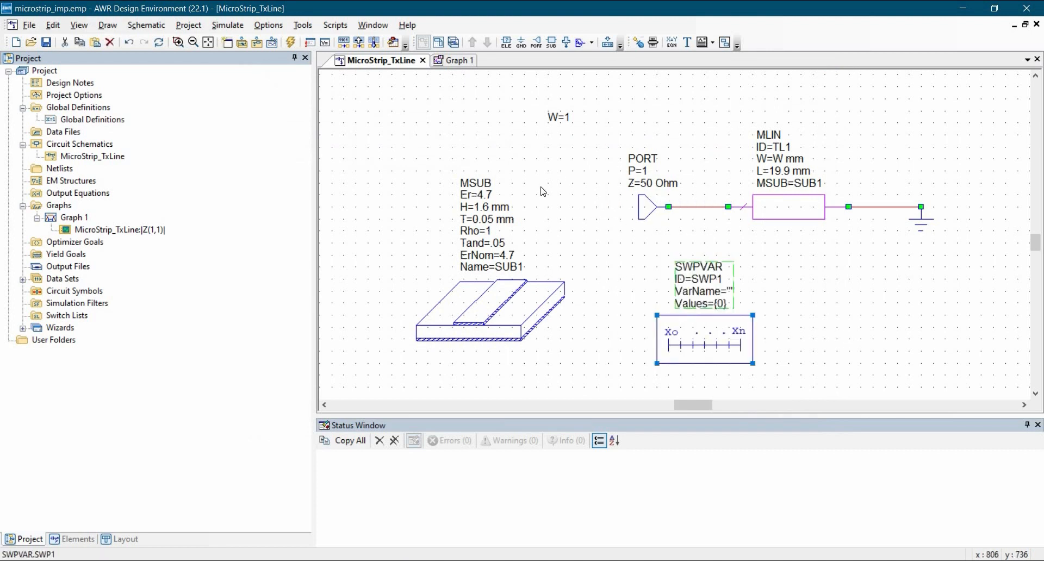
# Set the VarName of the SWPVAR element to "W".
pyautogui.click(206, 48)
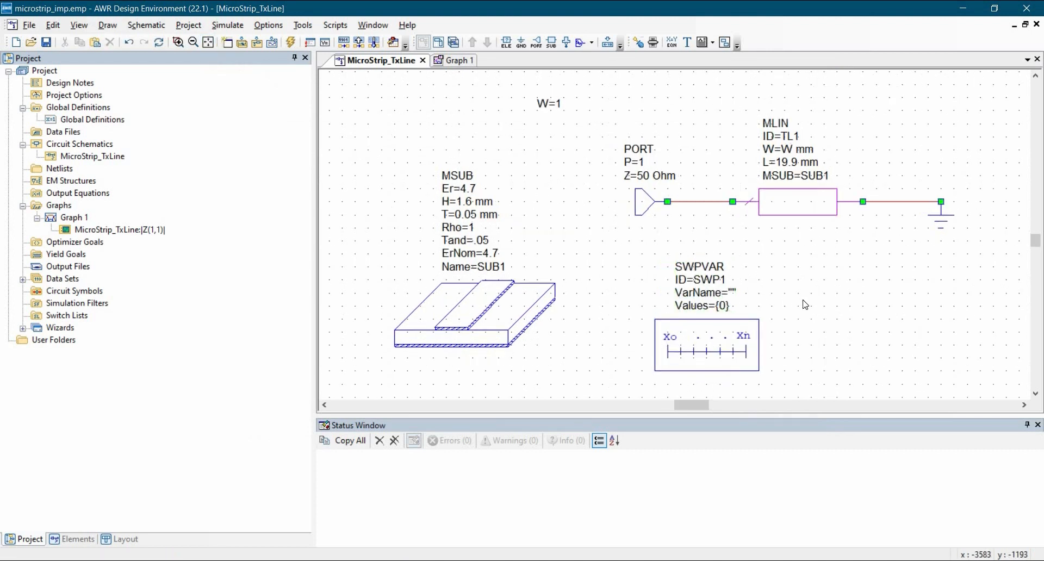
pyautogui.doubleClick(735, 297)
pyautogui.write('W')
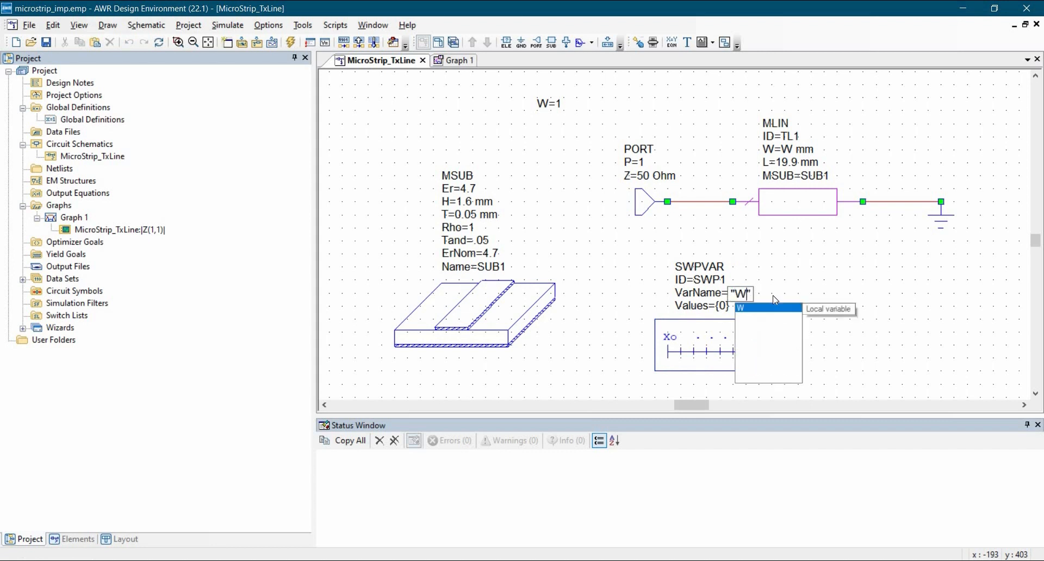
pyautogui.click(810, 300)
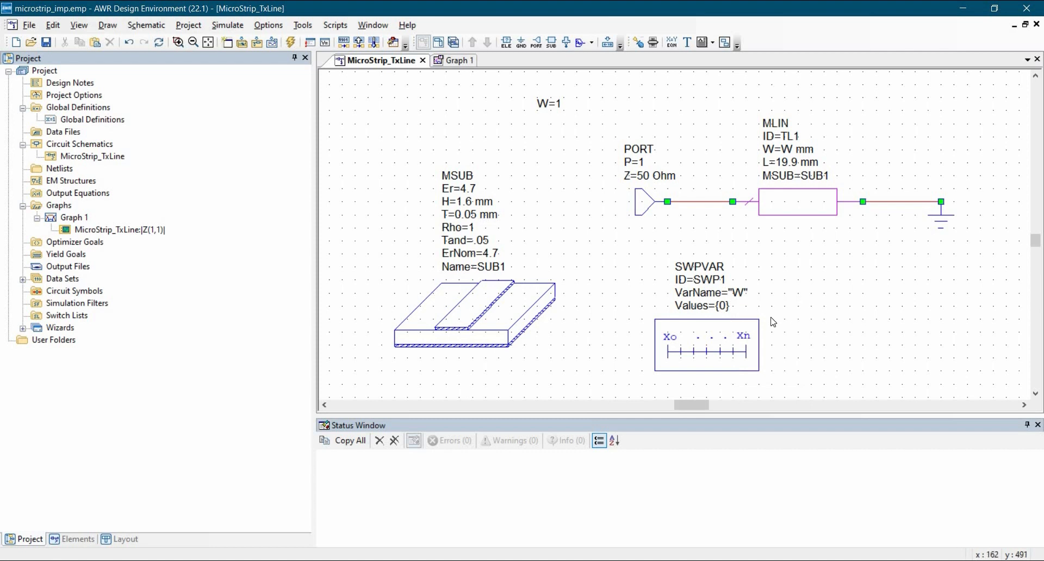
# Set the Values of the SWPVAR element to {1,10,0.1}.
pyautogui.doubleClick(728, 309)
pyautogui.doubleClick(726, 308)
pyautogui.click(731, 308)
pyautogui.press('BackSpace')
pyautogui.write('1,10')
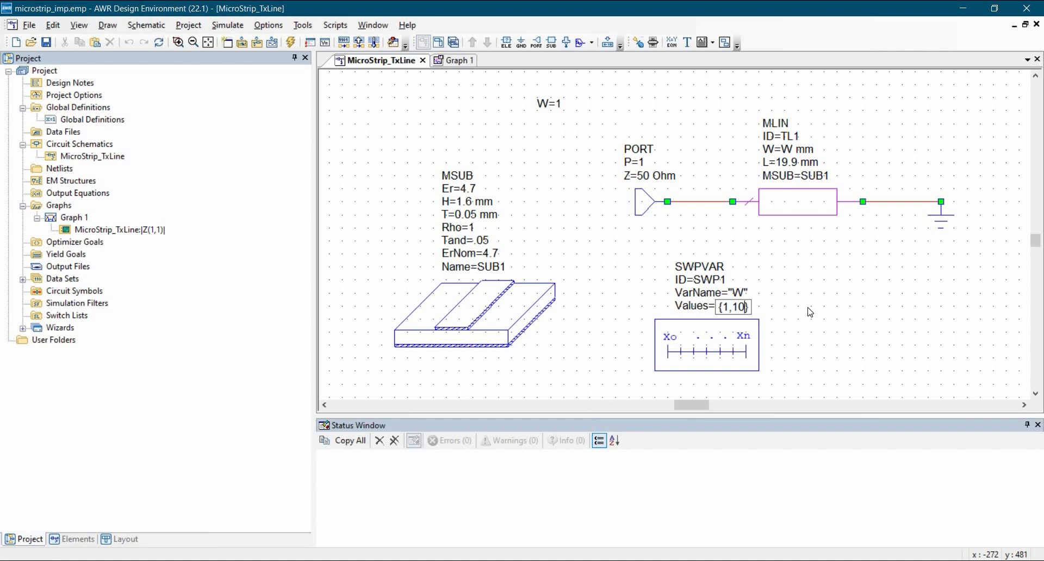
pyautogui.write(',0.1')
pyautogui.click(795, 334)
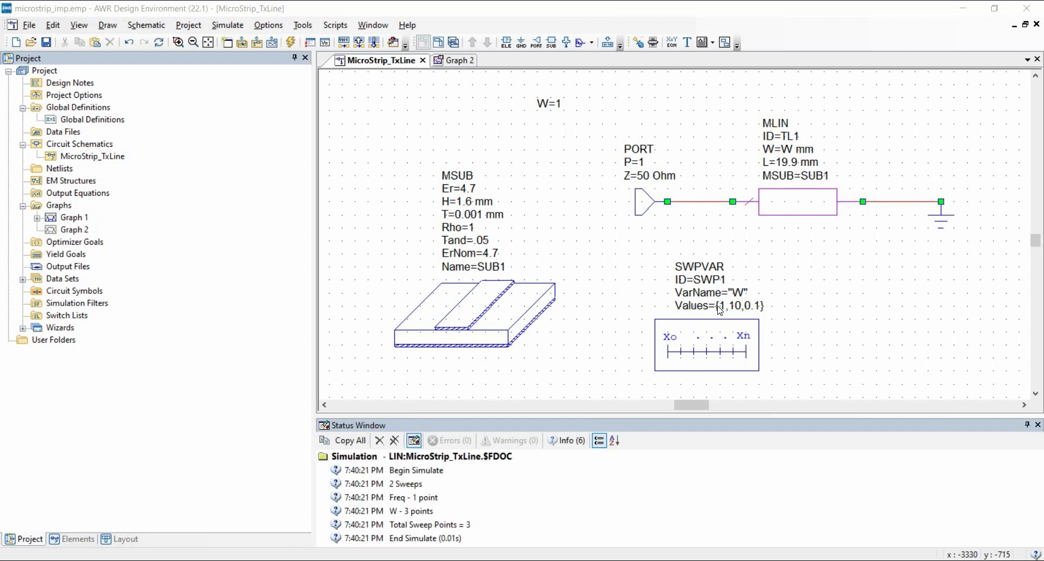
# Rewrite the SWPVAR element's Values with the stepped function as stepped(1,10,0.1).
pyautogui.doubleClick(718, 307)
pyautogui.click(719, 311)
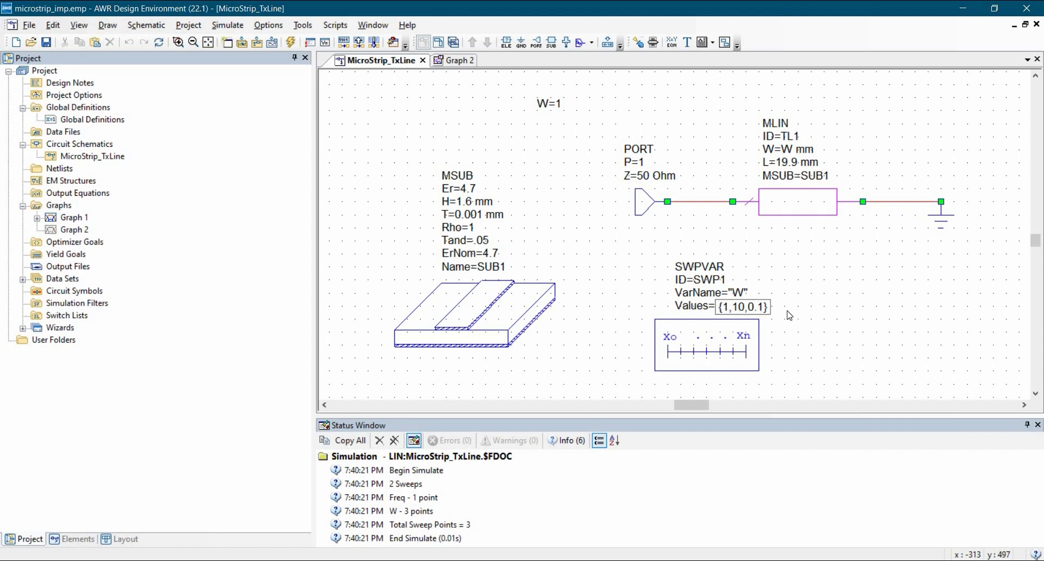
pyautogui.write('ste')
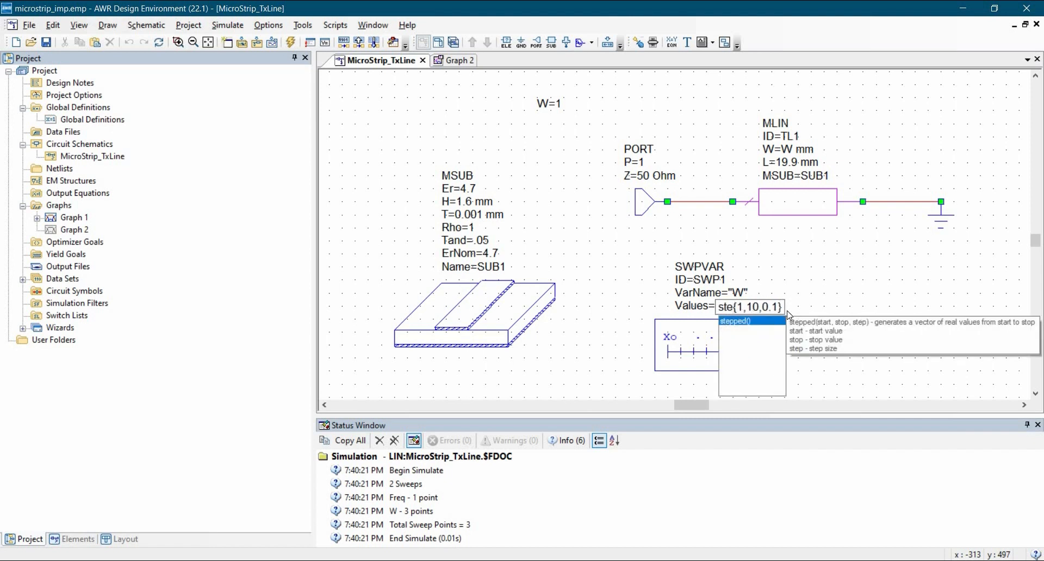
pyautogui.doubleClick(766, 320)
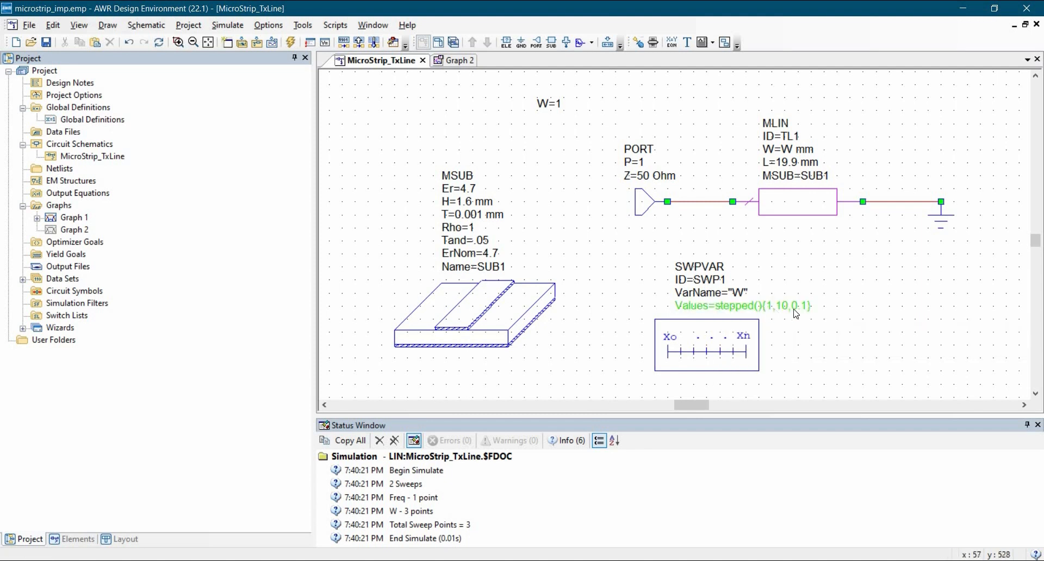
pyautogui.doubleClick(796, 313)
pyautogui.click(814, 310)
pyautogui.press('BackSpace')
pyautogui.click(771, 310)
pyautogui.press('BackSpace')
pyautogui.press('BackSpace')
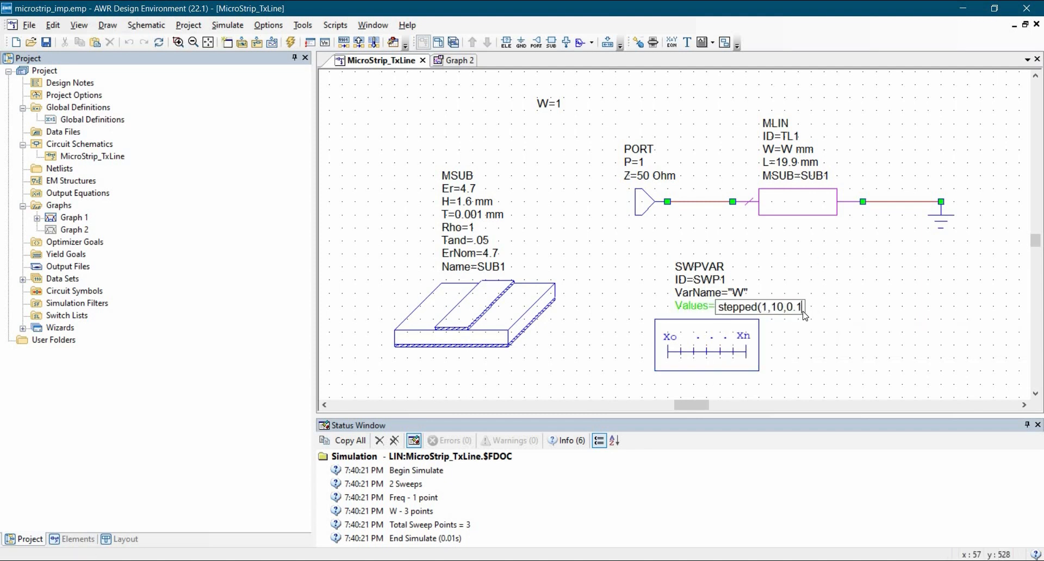
pyautogui.write(')')
pyautogui.click(851, 368)
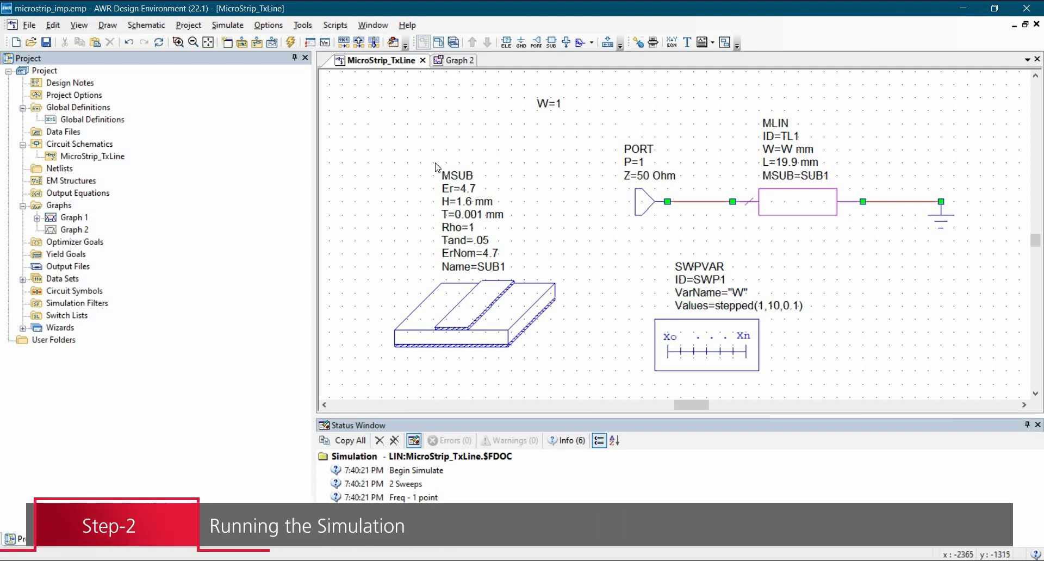
# Start a new measurement for Graph 2 and choose the linear port parameter Z.
pyautogui.click(459, 61)
pyautogui.rightClick(457, 198)
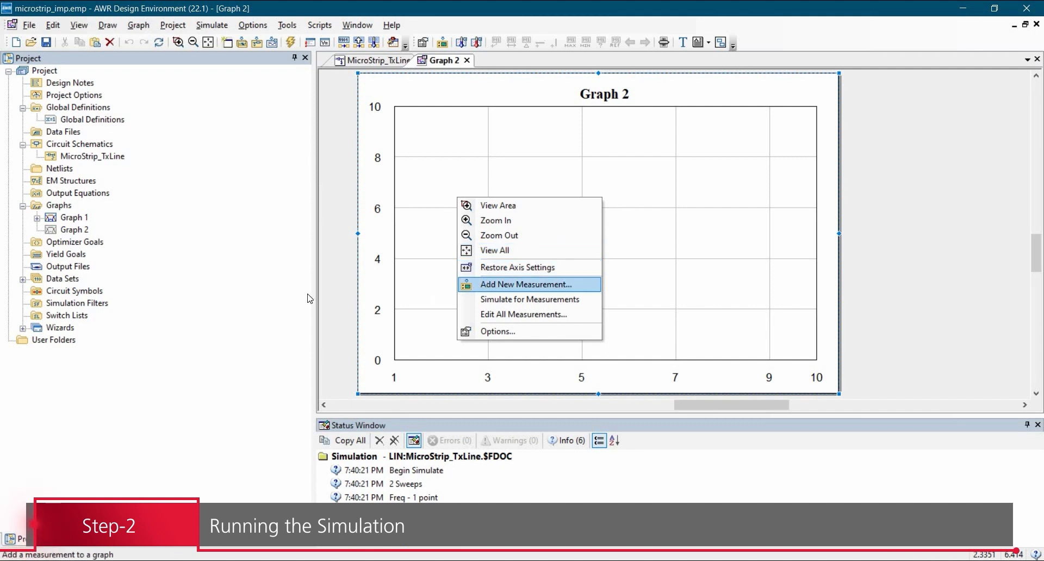
pyautogui.press('Return')
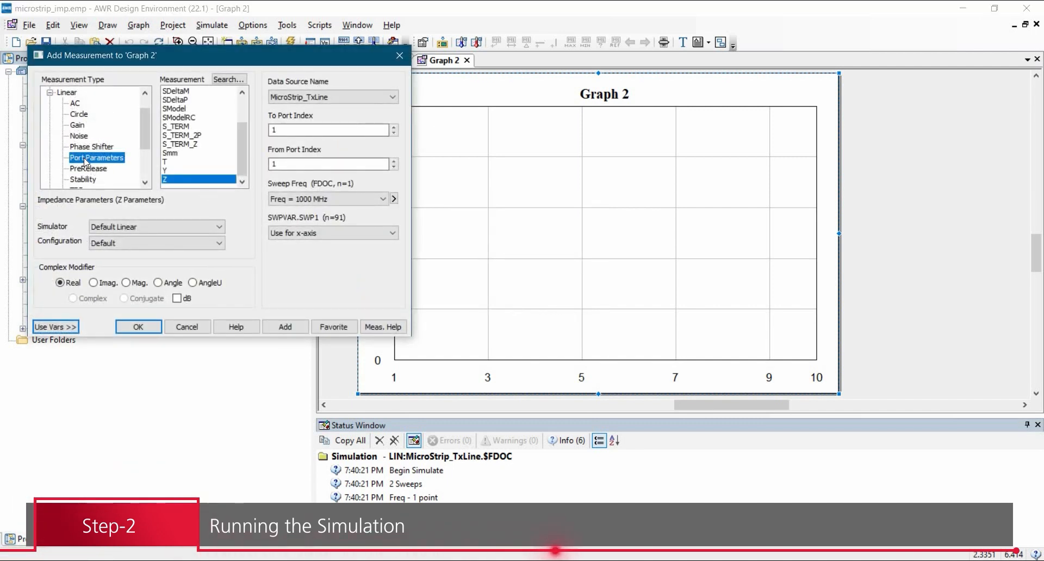
pyautogui.click(168, 180)
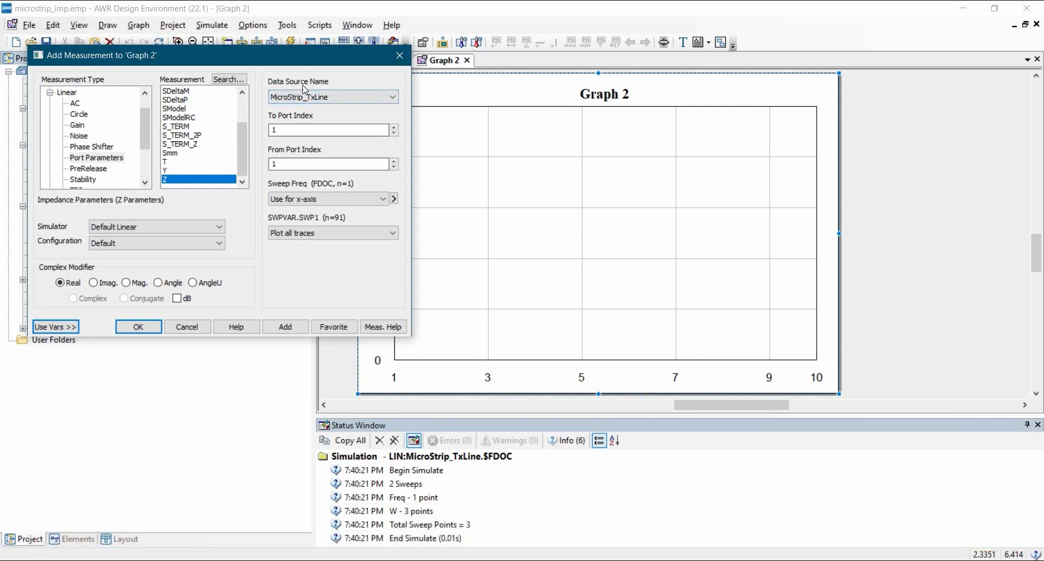
# Fix the measurement's sweep frequency at 1000 MHz and use the SWPVAR.SWP1 sweep for the x-axis.
pyautogui.click(311, 200)
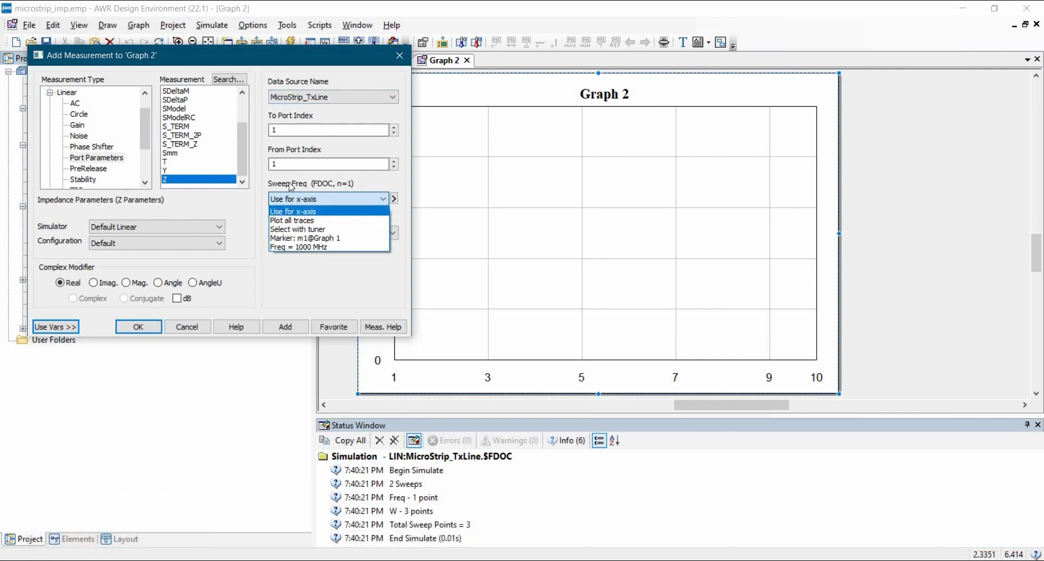
pyautogui.click(292, 247)
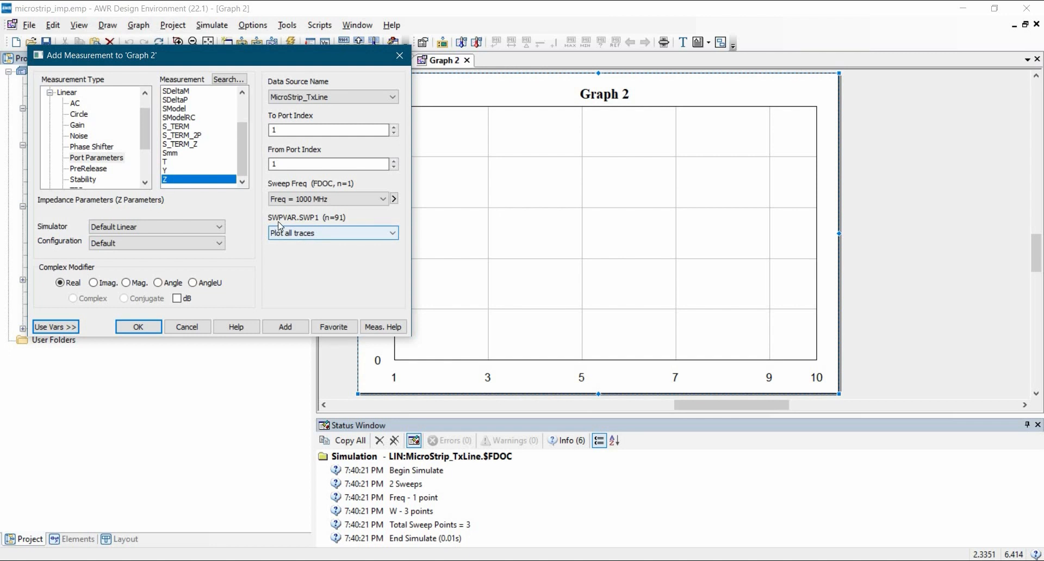
pyautogui.click(315, 233)
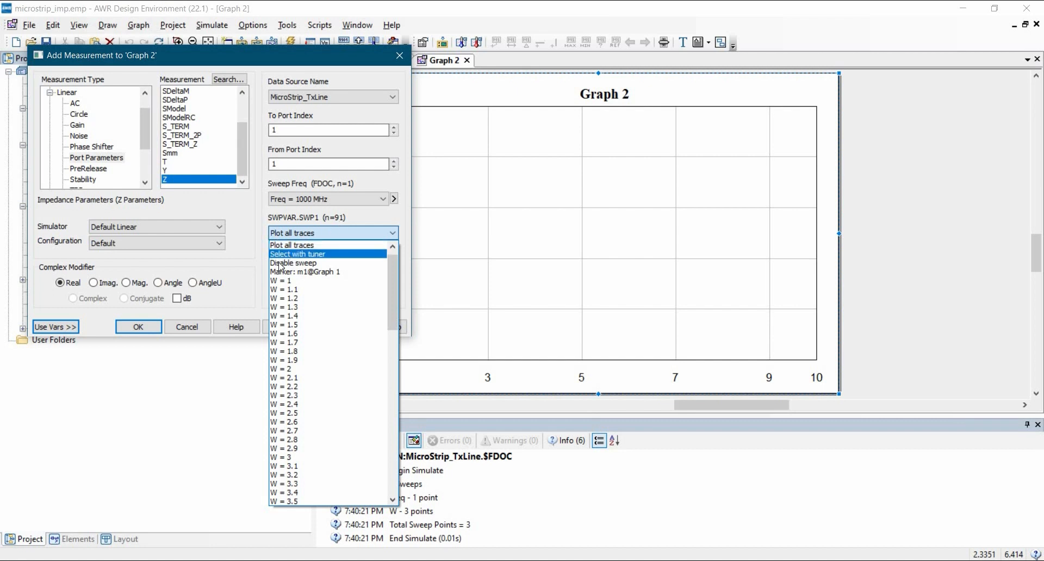
pyautogui.scroll(1, 282, 247)
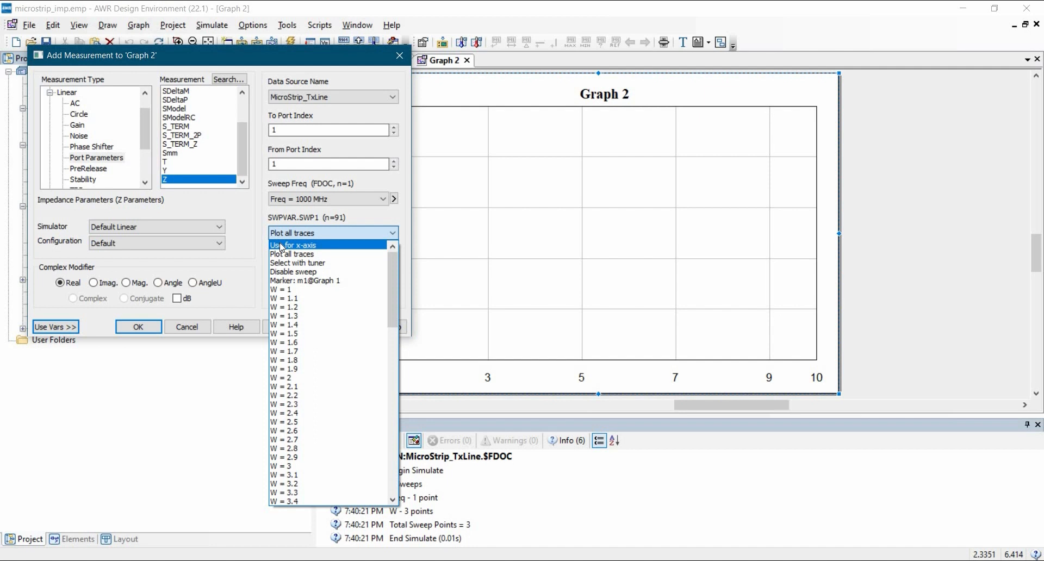
pyautogui.click(282, 247)
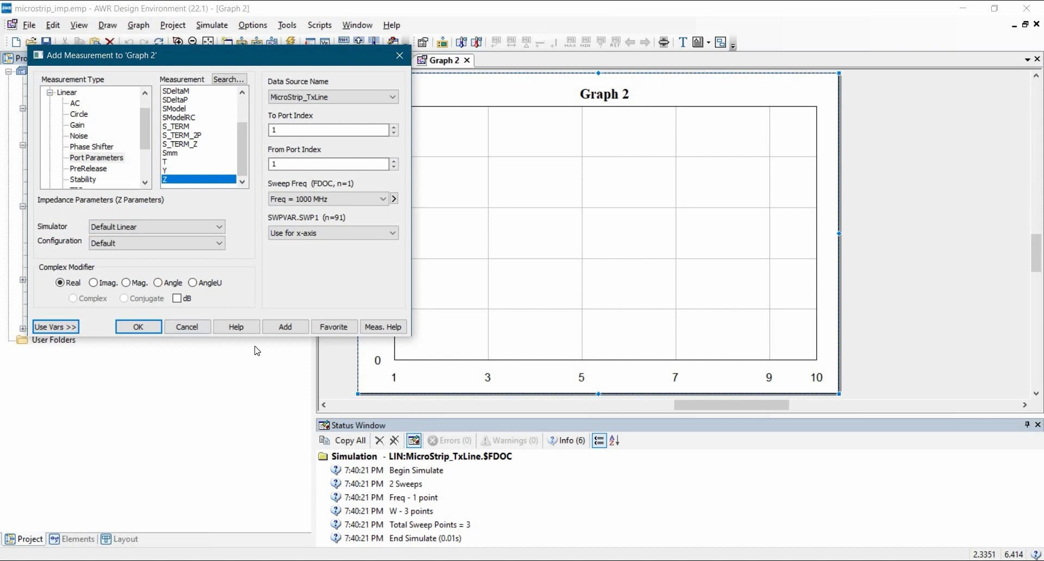
# Add the configured Z measurement to Graph 2 and run the simulation.
pyautogui.click(285, 326)
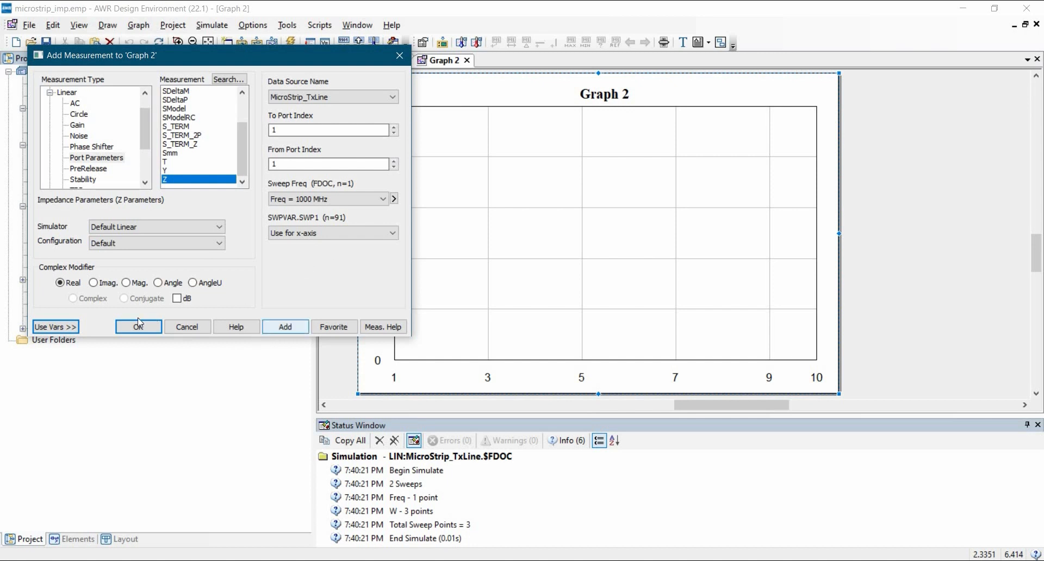
pyautogui.click(183, 328)
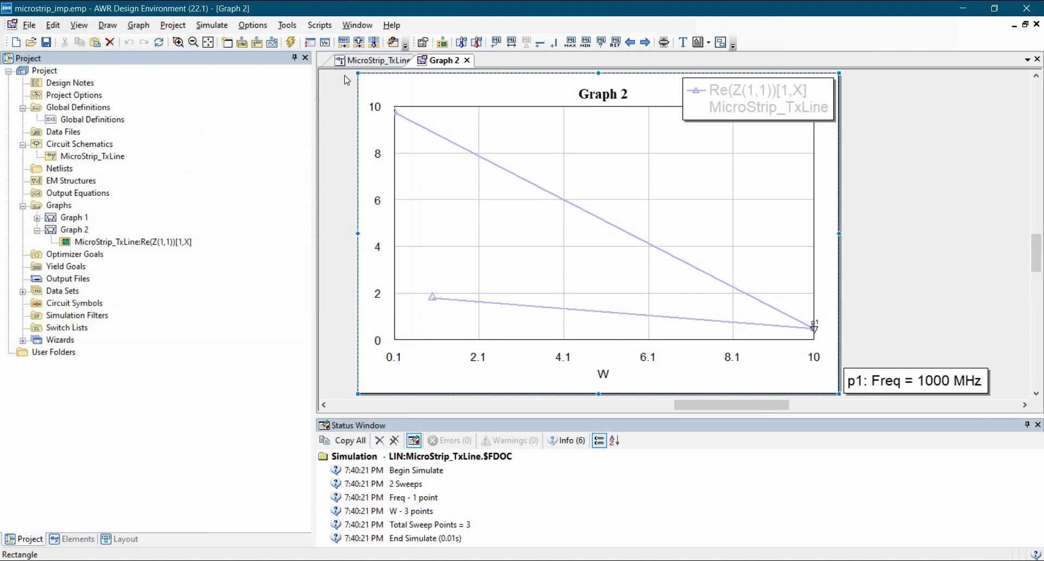
pyautogui.click(289, 43)
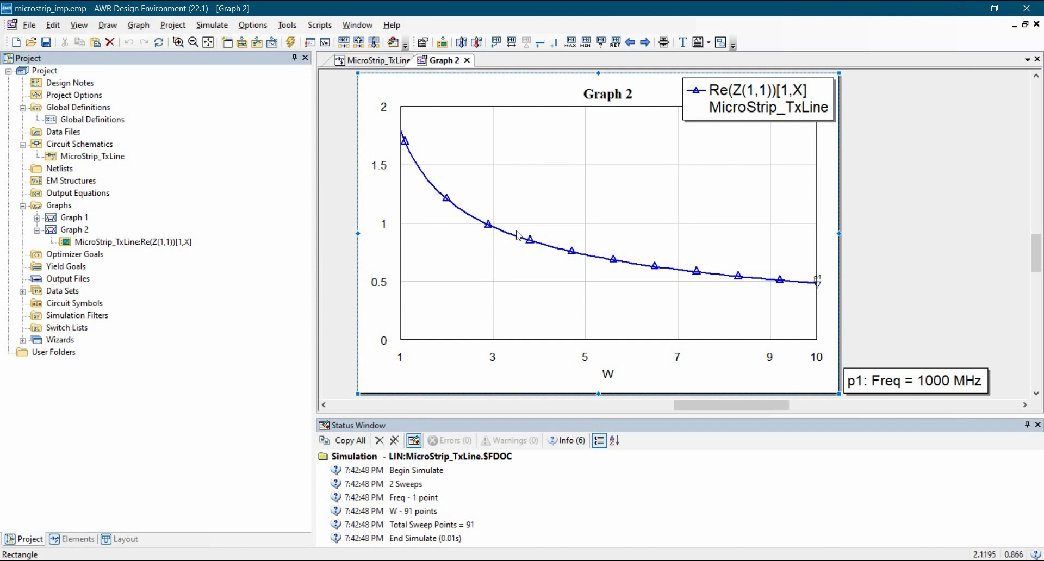
# Change Graph 2's Z(1,1) measurement from the real part to magnitude.
pyautogui.click(519, 216)
pyautogui.doubleClick(142, 238)
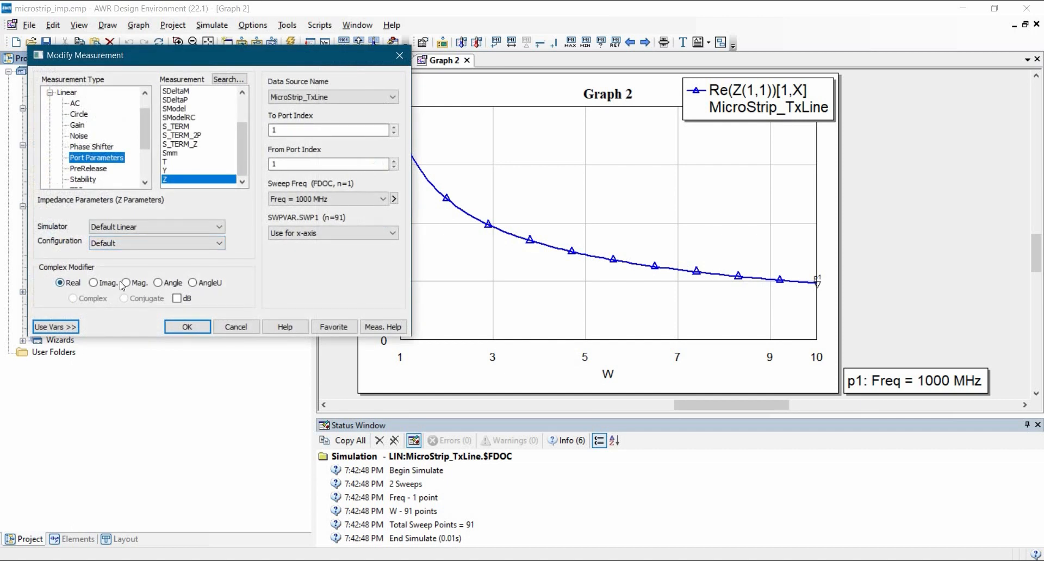
pyautogui.click(126, 283)
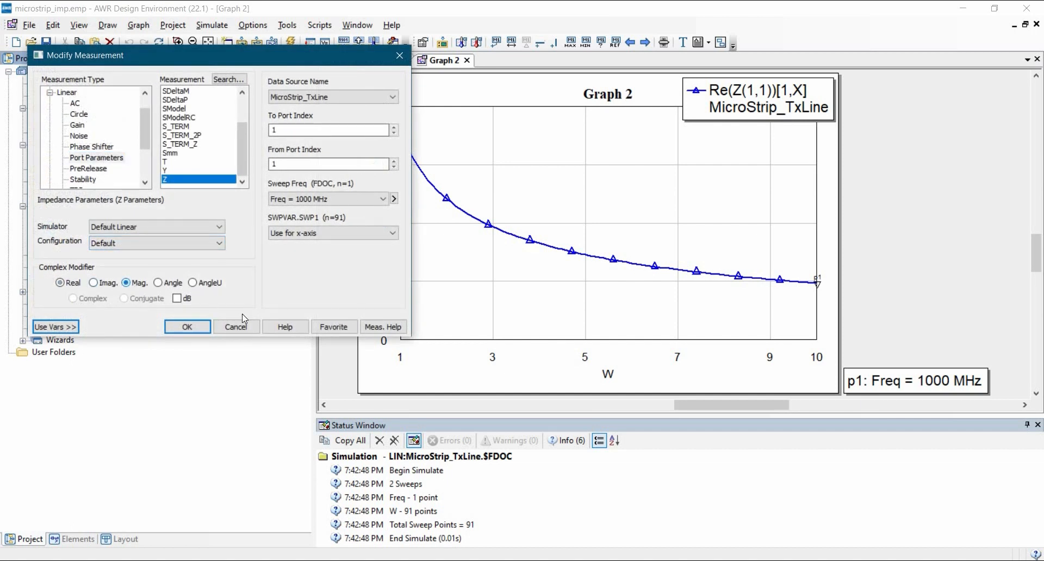
pyautogui.click(187, 327)
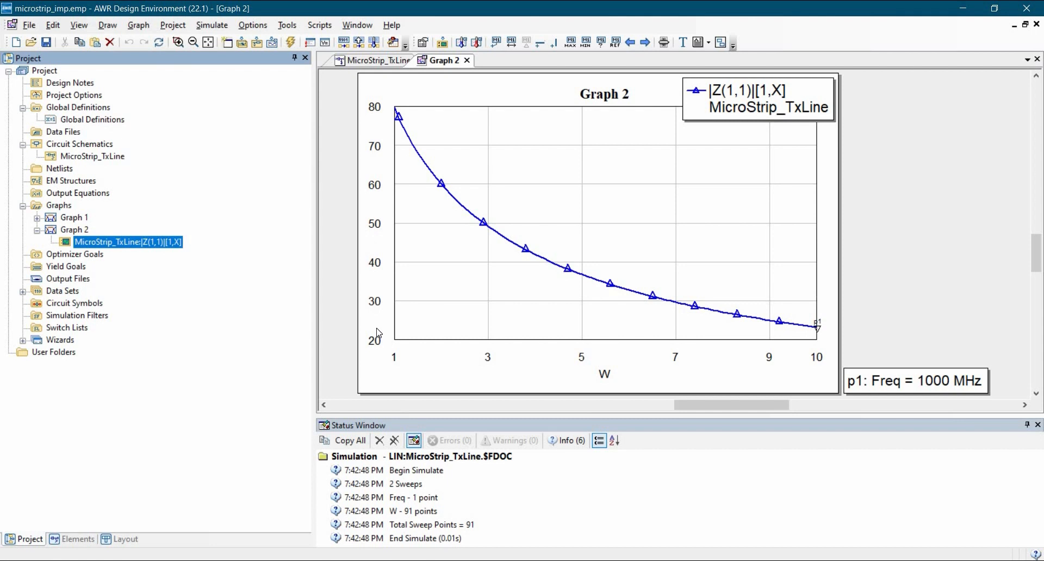
# In the MicroStrip_TxLine schematic, set the MLIN element's width W to a fixed 2.9 mm.
pyautogui.click(373, 60)
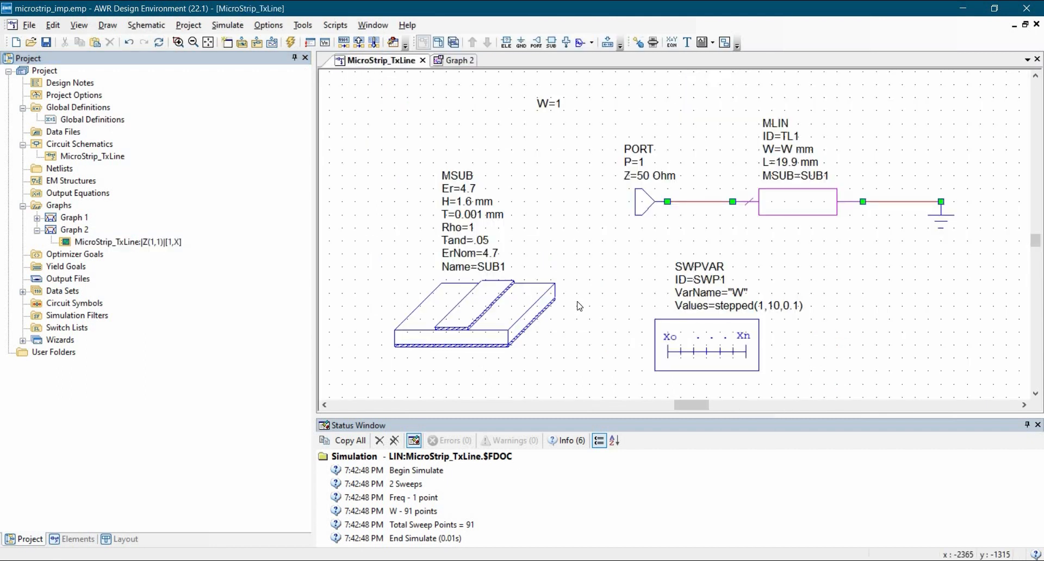
pyautogui.rightClick(573, 252)
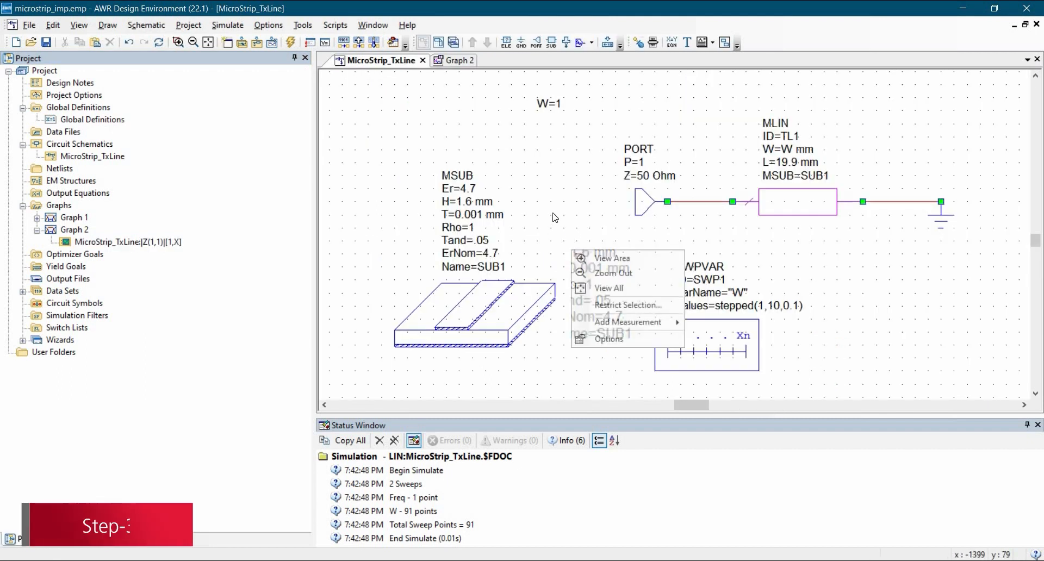
pyautogui.click(543, 109)
pyautogui.doubleClick(547, 103)
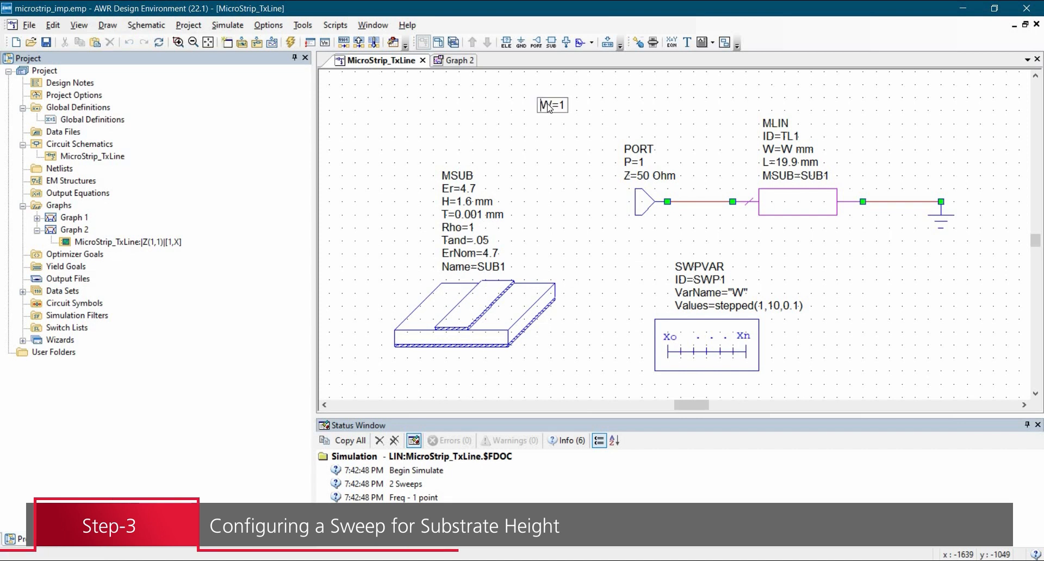
pyautogui.click(788, 152)
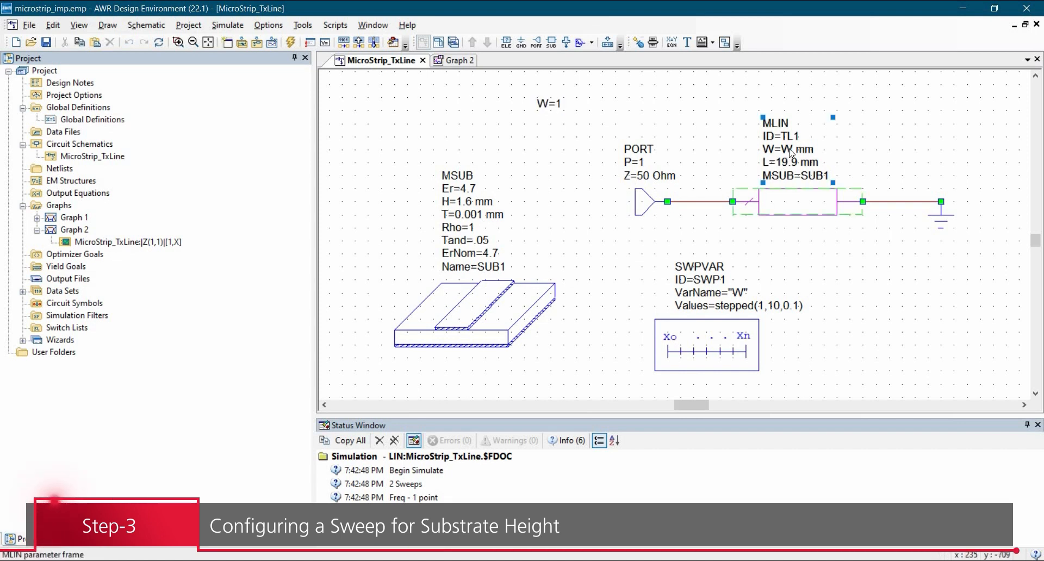
pyautogui.click(789, 150)
pyautogui.write('2')
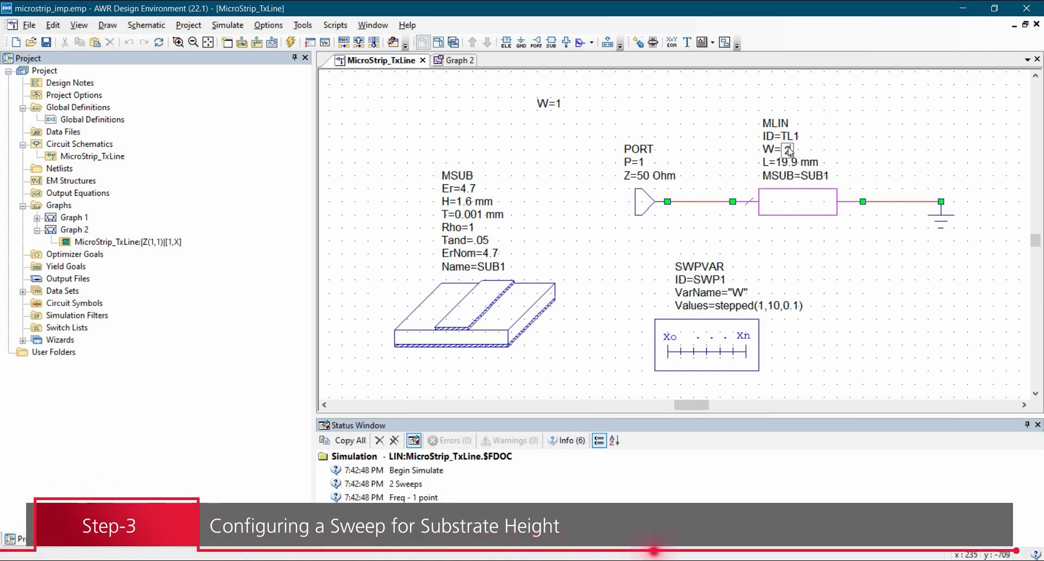
pyautogui.write('.9')
# Rename the schematic variable equation from W to Hs, making it Hs=1.
pyautogui.click(547, 123)
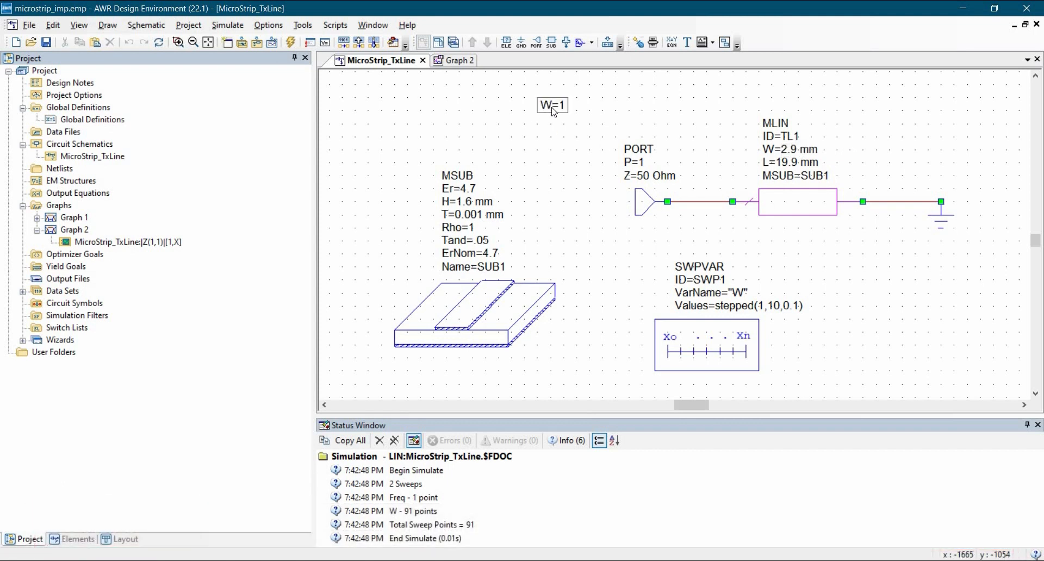
pyautogui.press('BackSpace')
pyautogui.write('Hs')
pyautogui.press('Return')
# Set the SWPVAR element's VarName to "Hs".
pyautogui.doubleClick(738, 293)
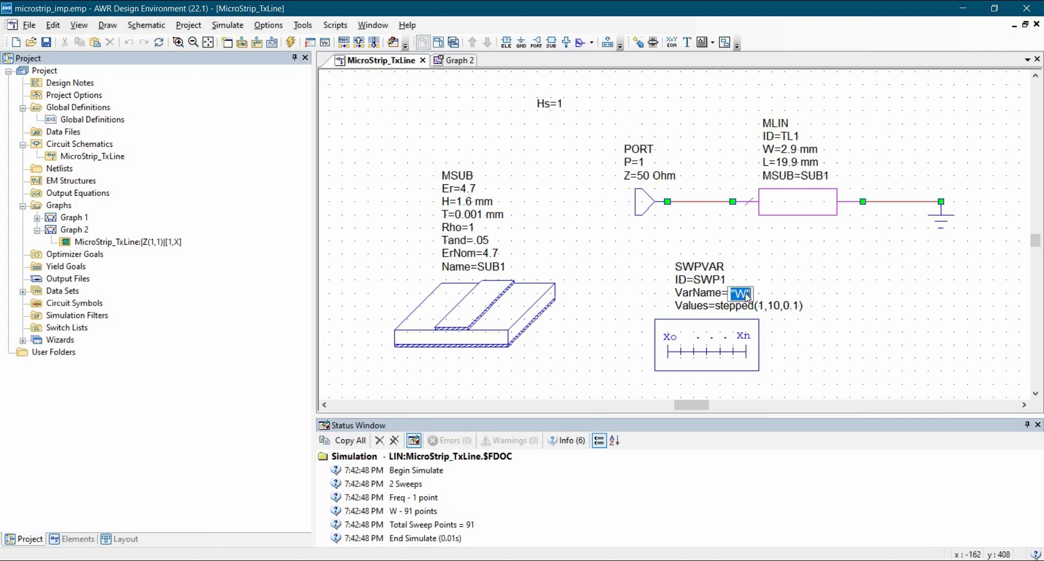
pyautogui.click(744, 293)
pyautogui.press('BackSpace')
pyautogui.write('Hs')
pyautogui.press('Return')
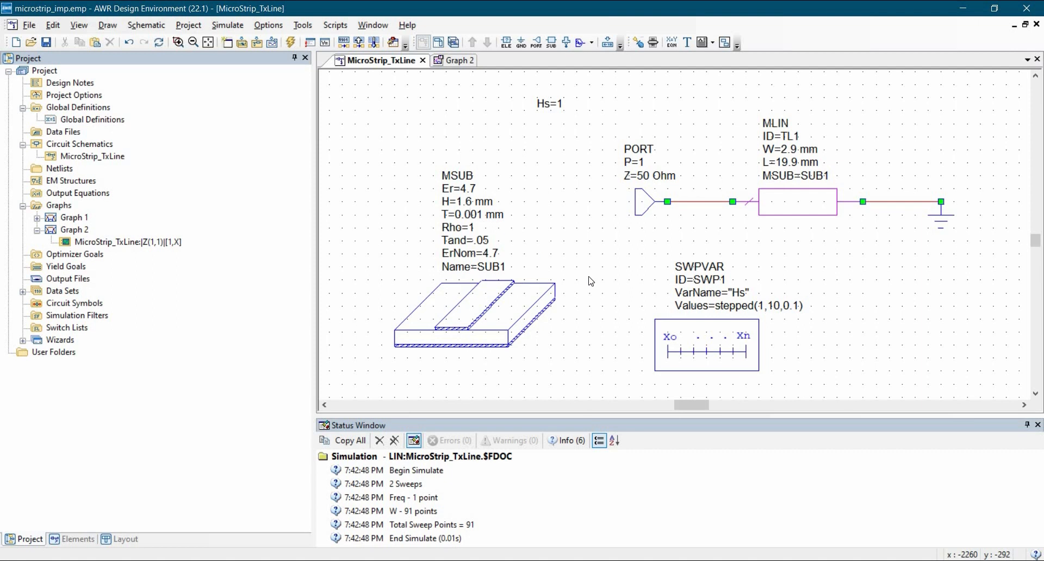
# Change the SWPVAR element's Values to stepped(0.5,3,0.01).
pyautogui.doubleClick(769, 308)
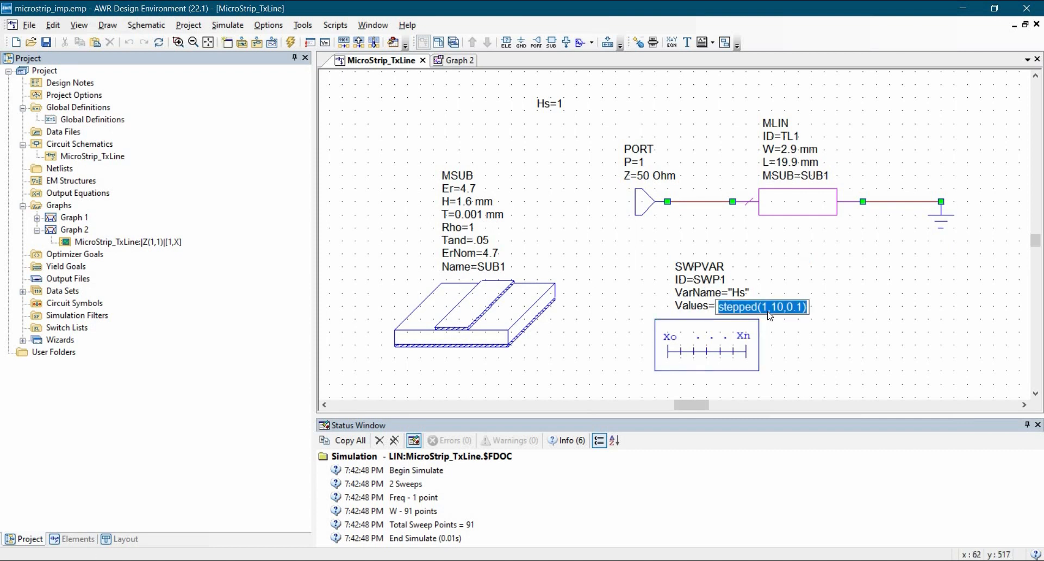
pyautogui.click(768, 314)
pyautogui.press('BackSpace')
pyautogui.write('0.')
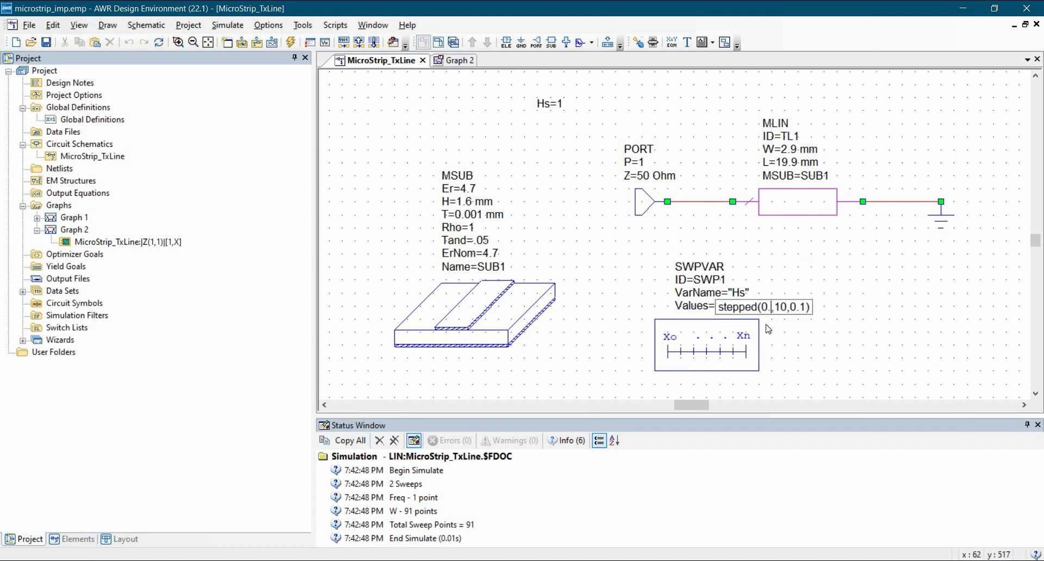
pyautogui.write('5')
pyautogui.press('BackSpace')
pyautogui.press('BackSpace')
pyautogui.write('3')
pyautogui.press('BackSpace')
pyautogui.press('BackSpace')
pyautogui.write('.01')
pyautogui.press('Return')
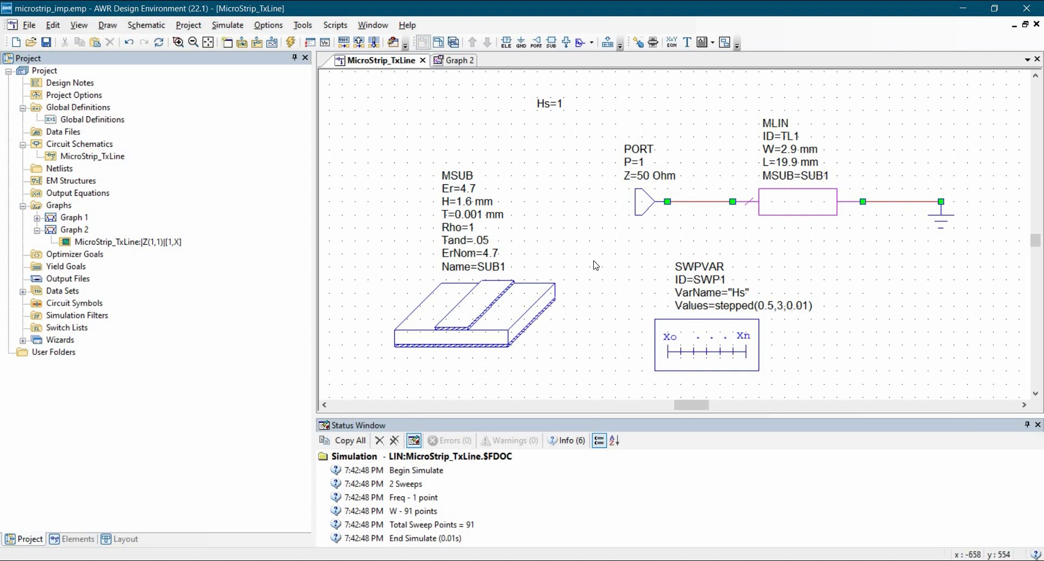
# Assign the variable Hs to the MSUB substrate's height H.
pyautogui.doubleClick(467, 207)
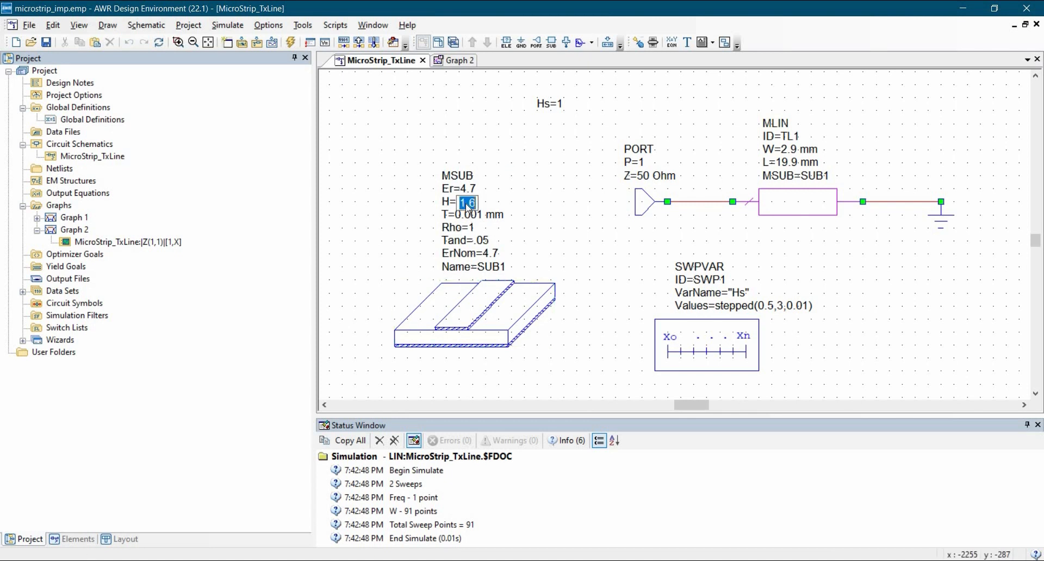
pyautogui.write('Hs')
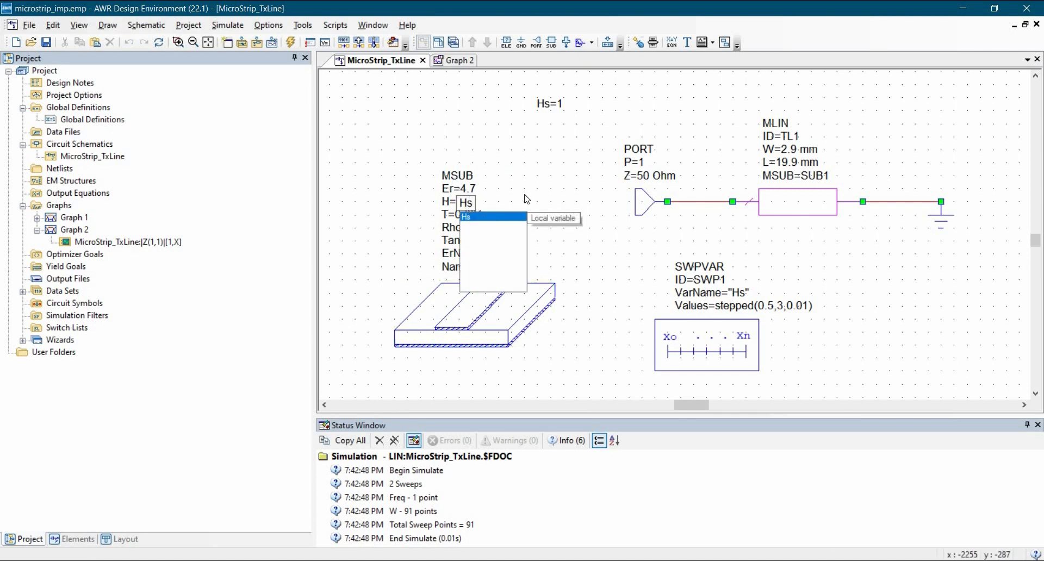
pyautogui.click(515, 197)
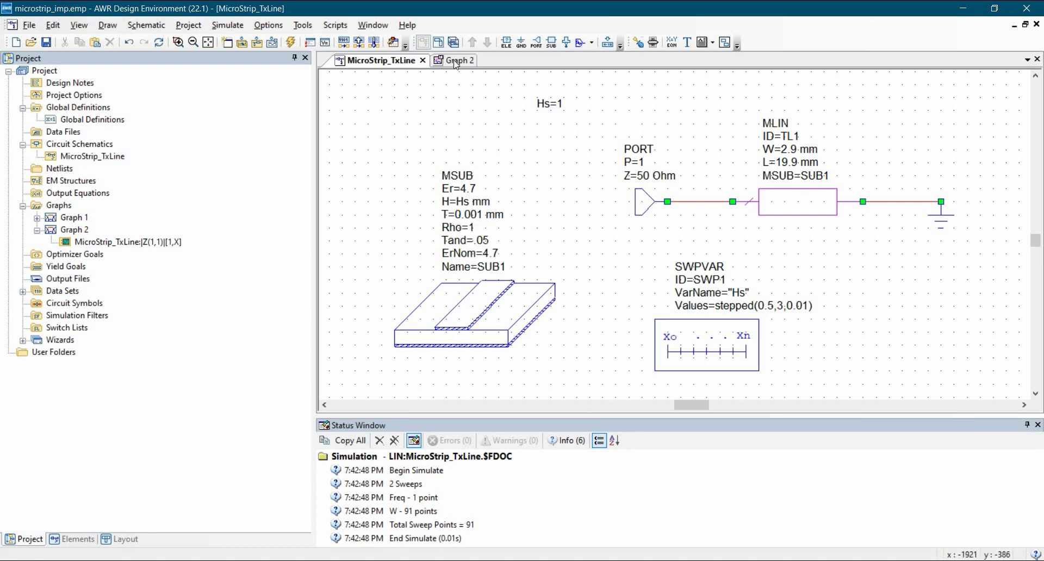
# Reapply Graph 2's Z magnitude measurement with SWPVAR.SWP1 as the x-axis at 1000 MHz and rerun the simulation.
pyautogui.click(453, 61)
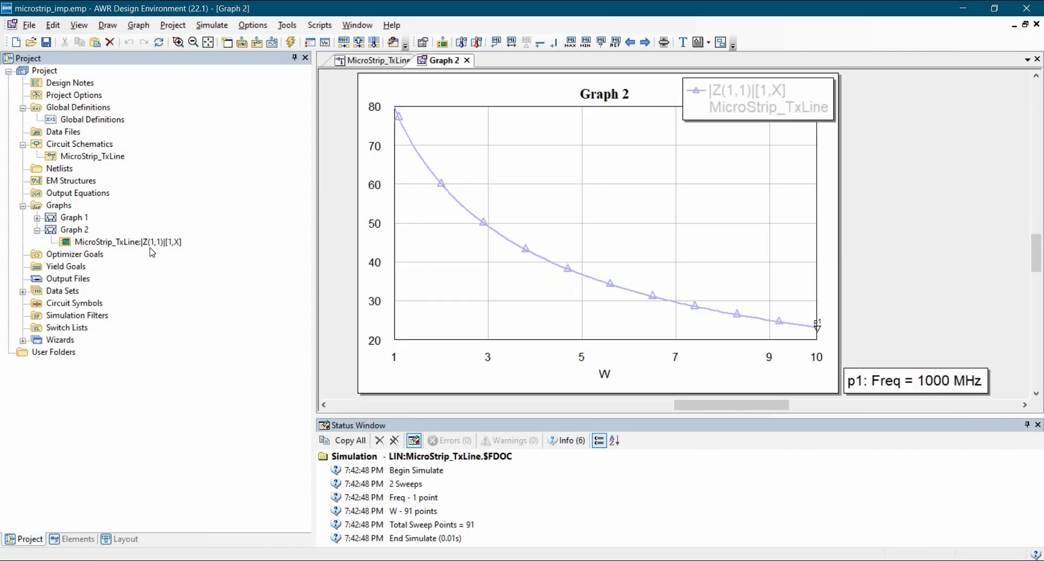
pyautogui.doubleClick(140, 241)
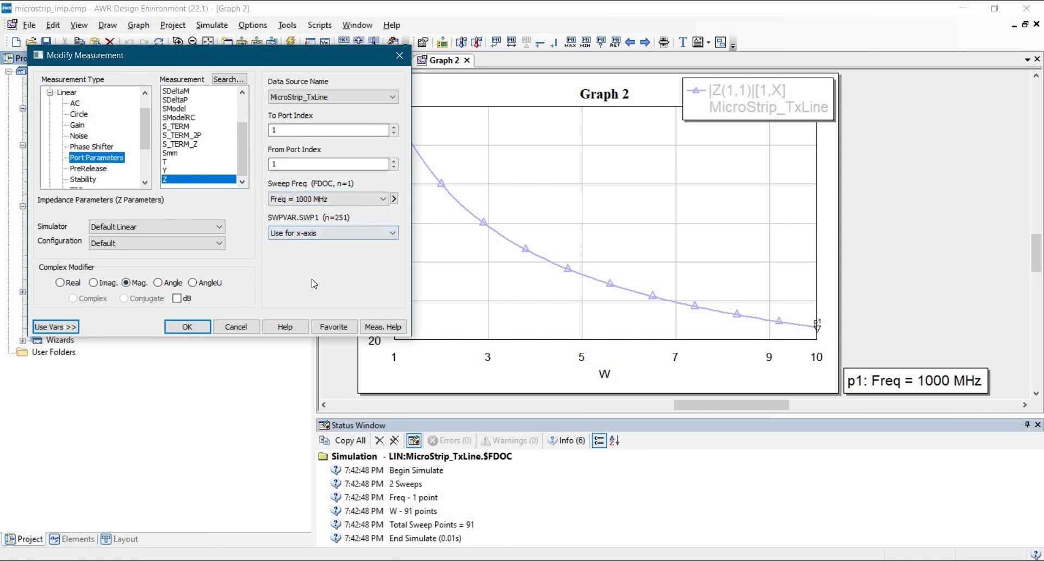
pyautogui.click(190, 327)
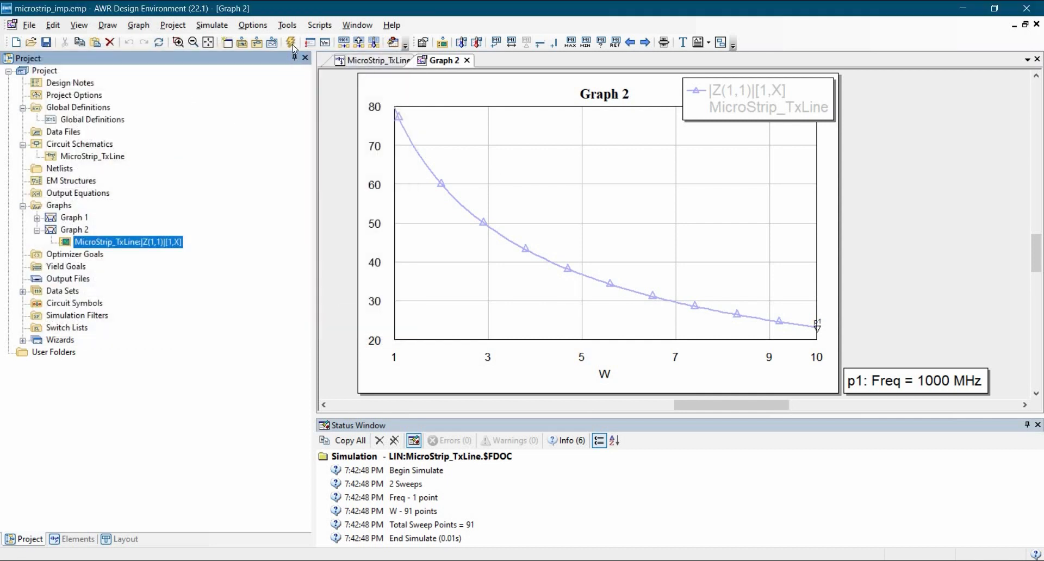
pyautogui.press('F8')
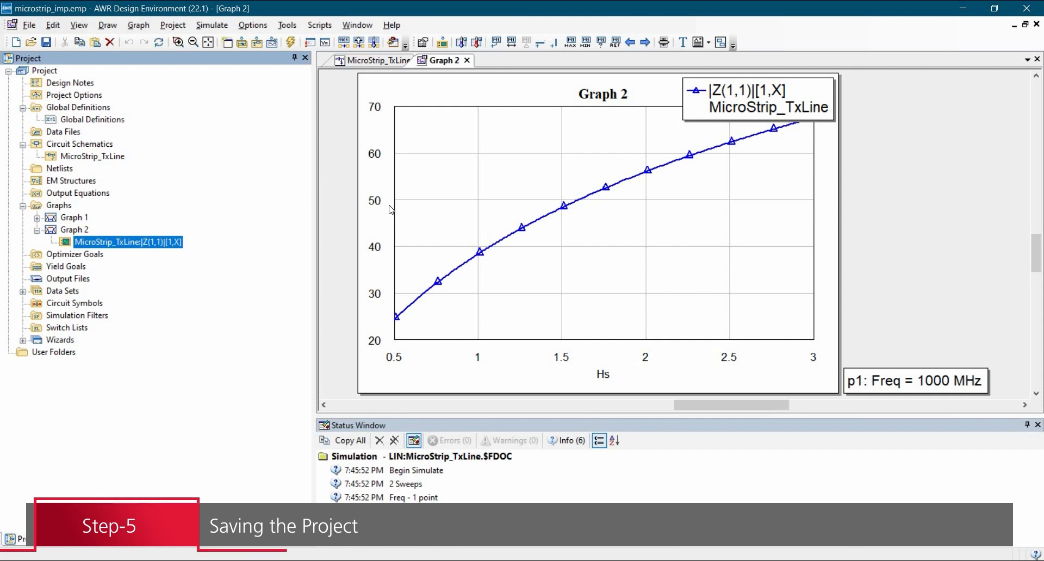
# Return to the MicroStrip_TxLine schematic and save the project.
pyautogui.click(361, 61)
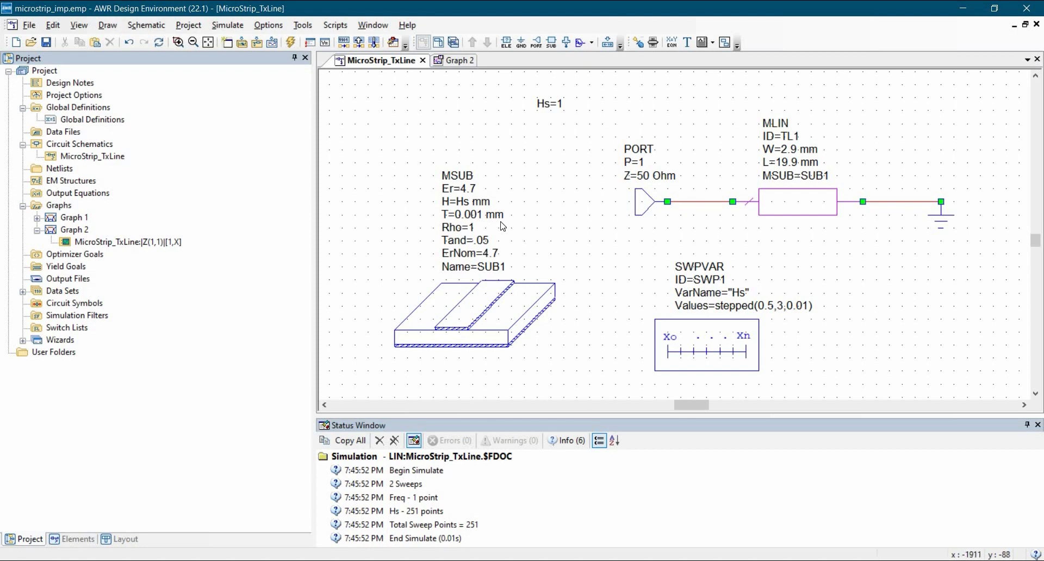
pyautogui.click(481, 240)
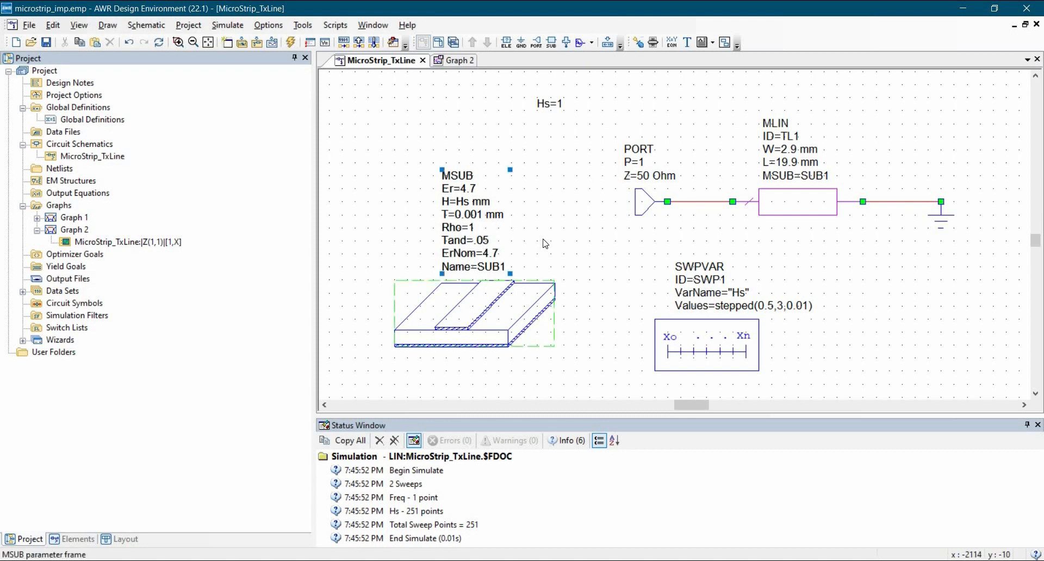
pyautogui.click(568, 244)
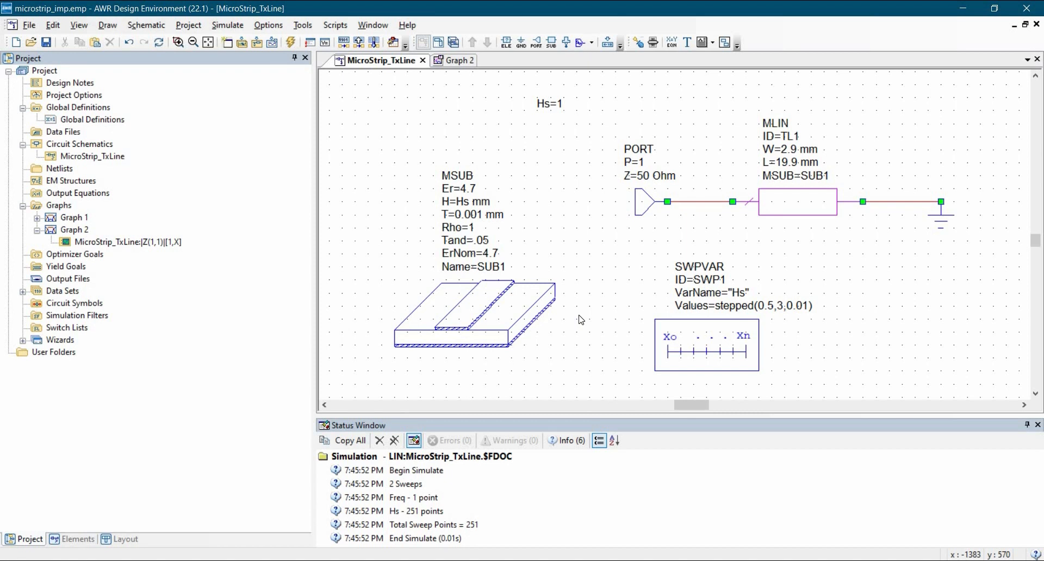
pyautogui.click(29, 25)
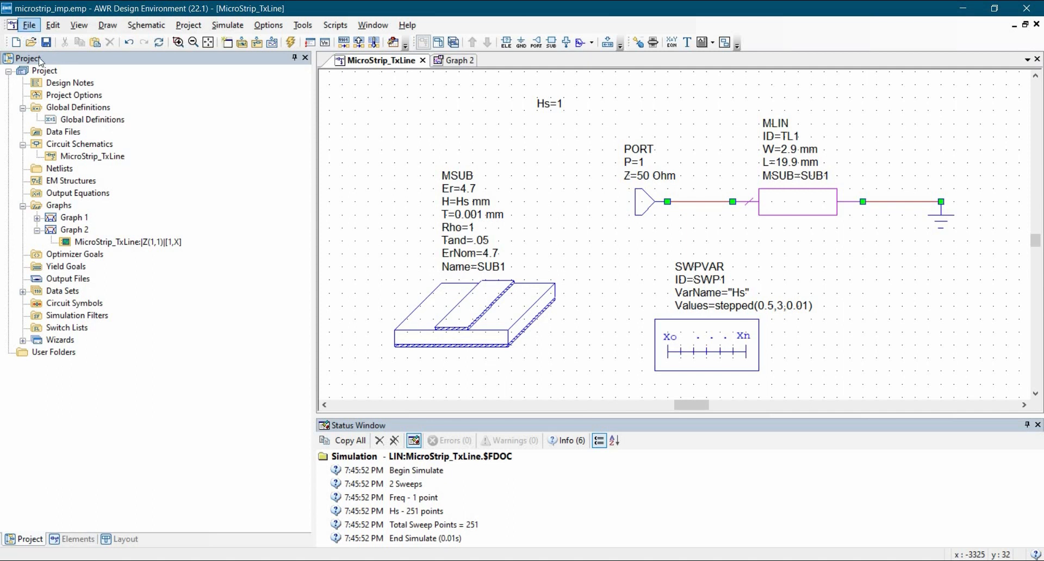
pyautogui.click(289, 208)
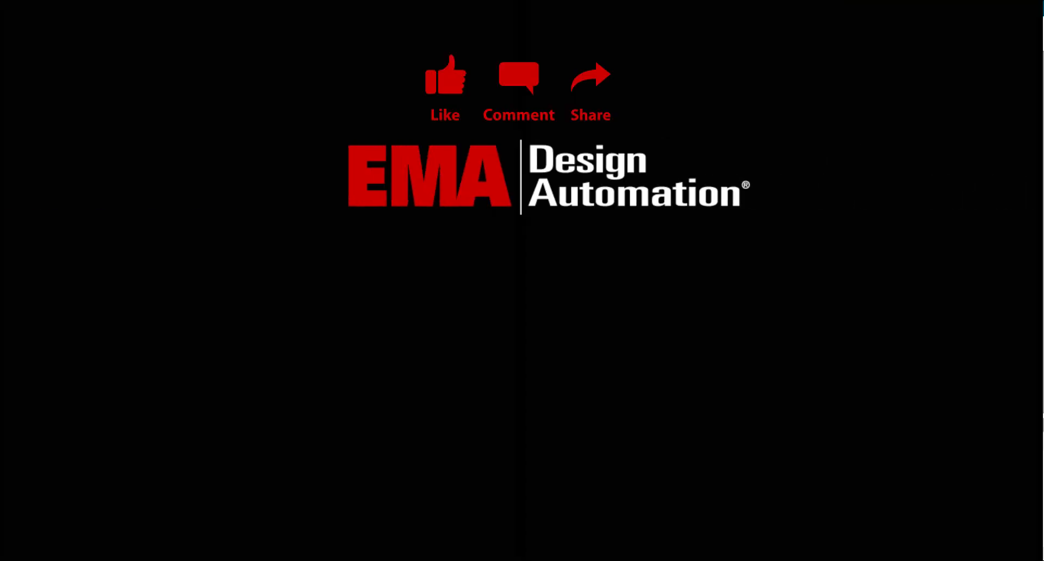